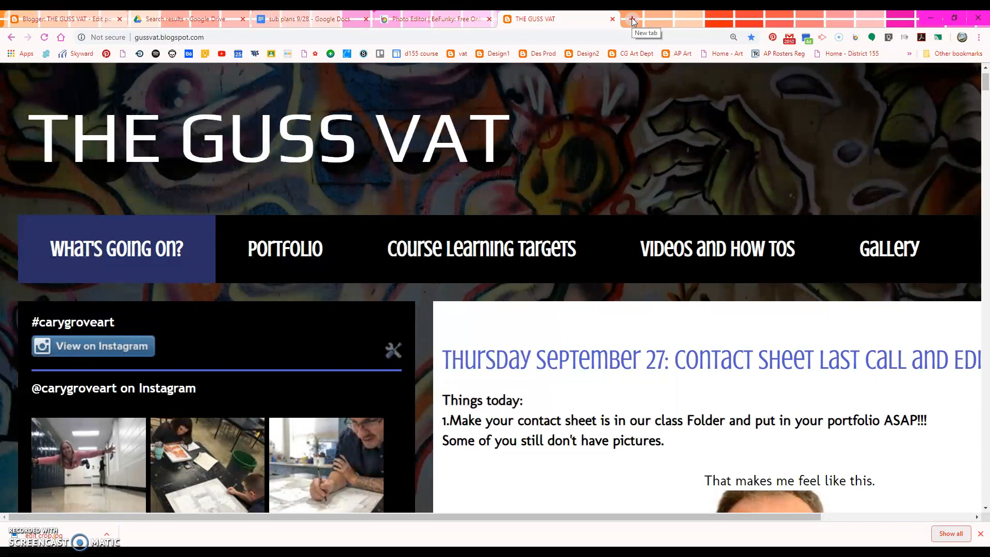
- Search the web for Adobe Spark in a new tab and open the spark.adobe.com site
left_click(633, 20)
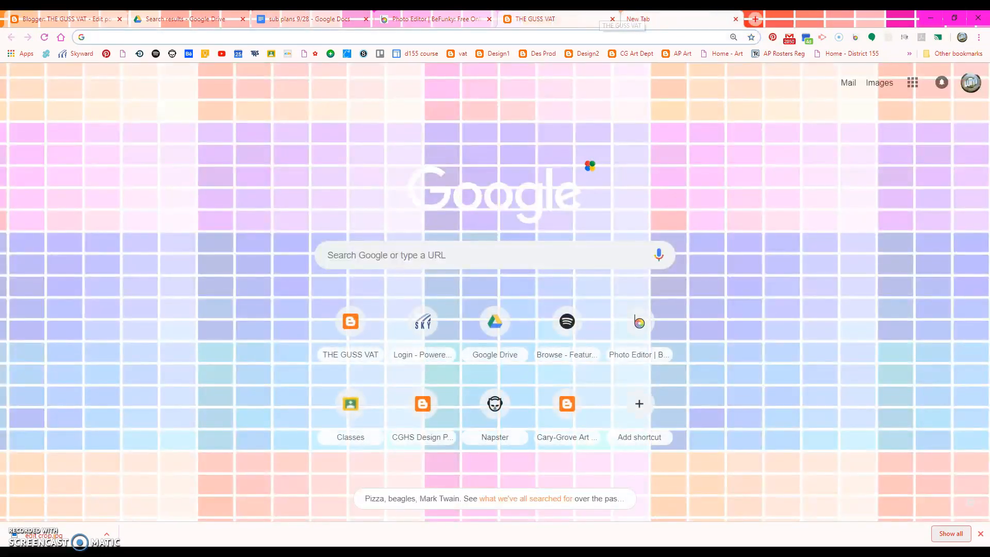
type("ad")
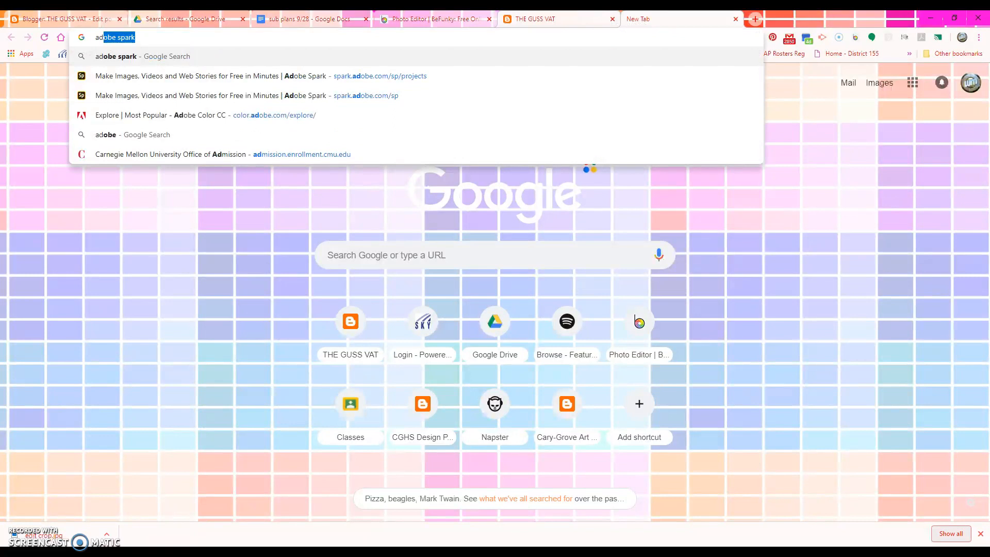
key("Return")
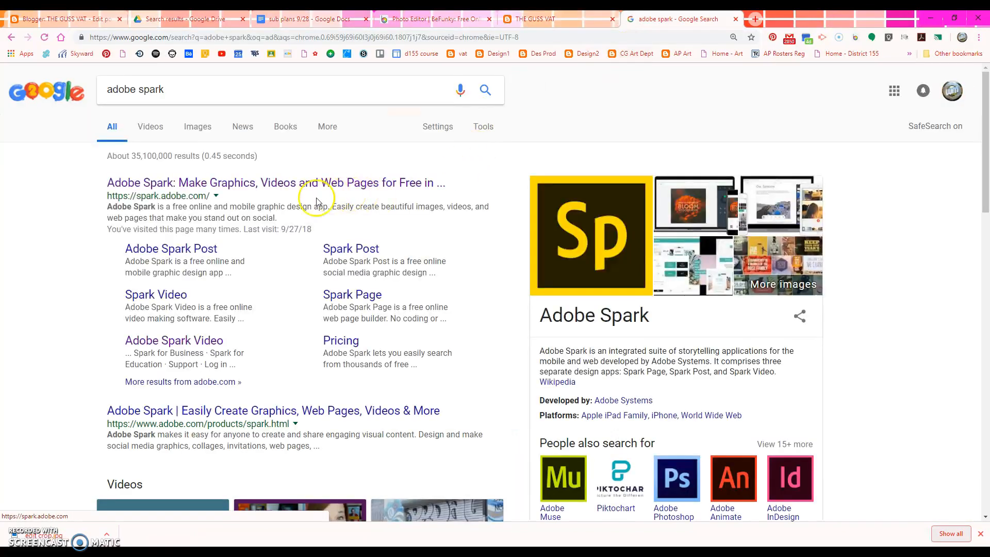
left_click(301, 184)
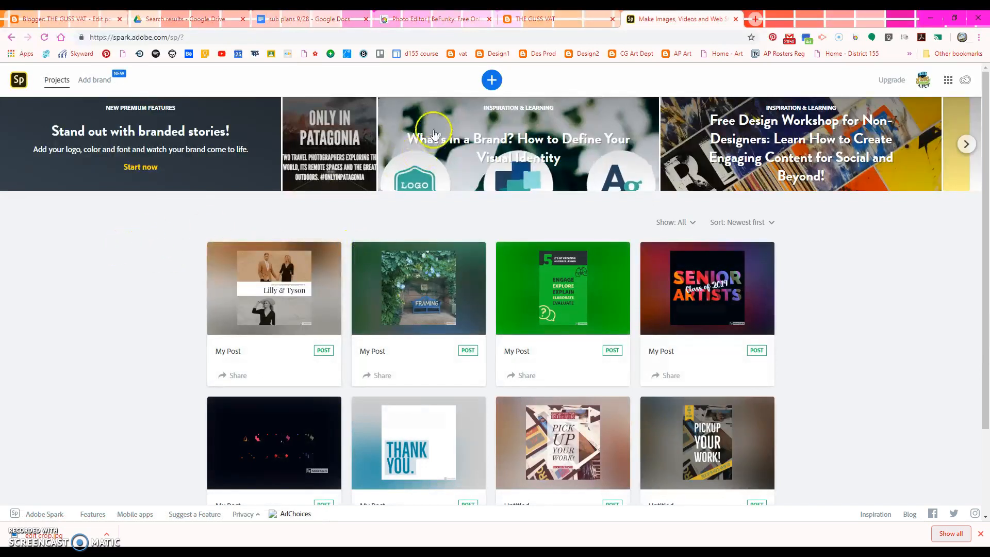
- Create a new graphic project from the KALE JUICE Instagram template in the Food category
left_click(492, 81)
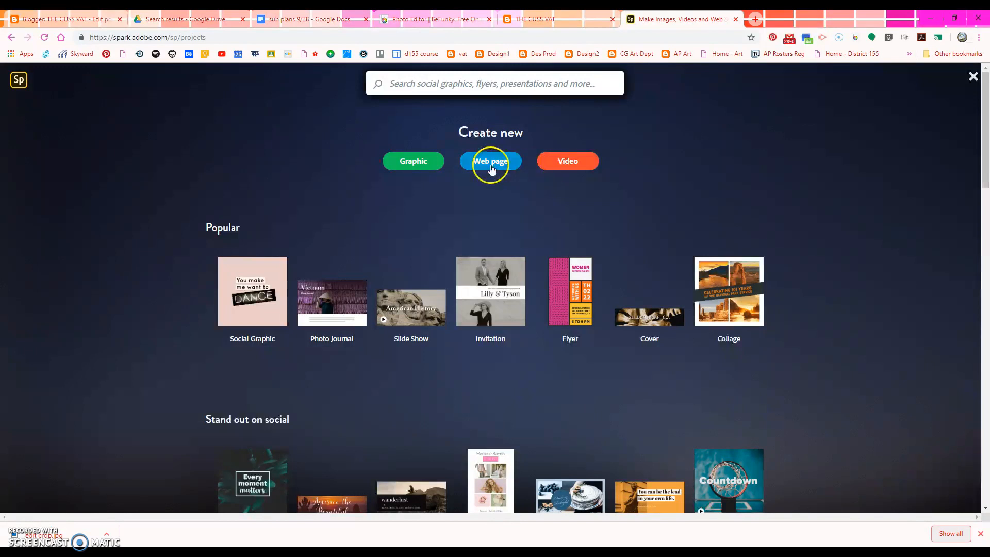
left_click(420, 166)
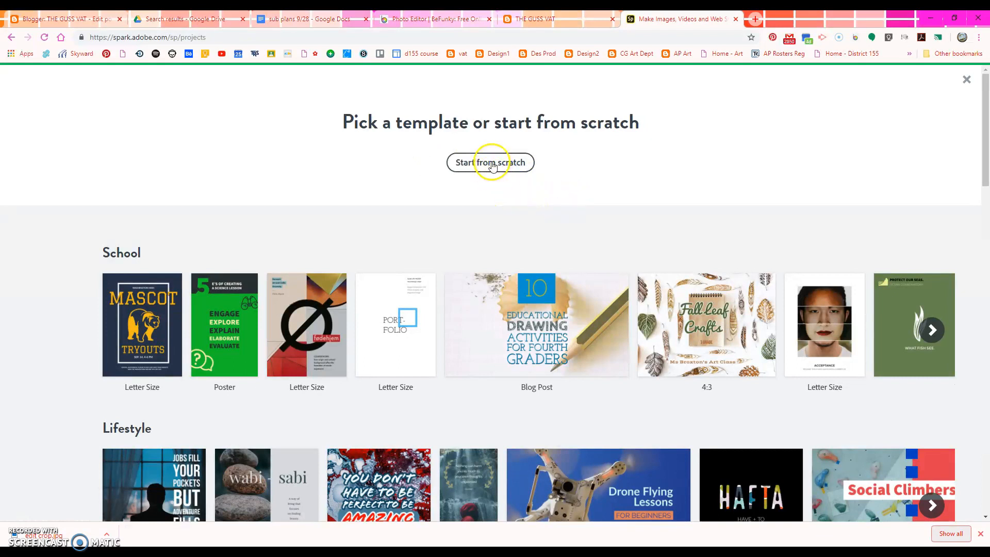
scroll(591, 210, "down", 5)
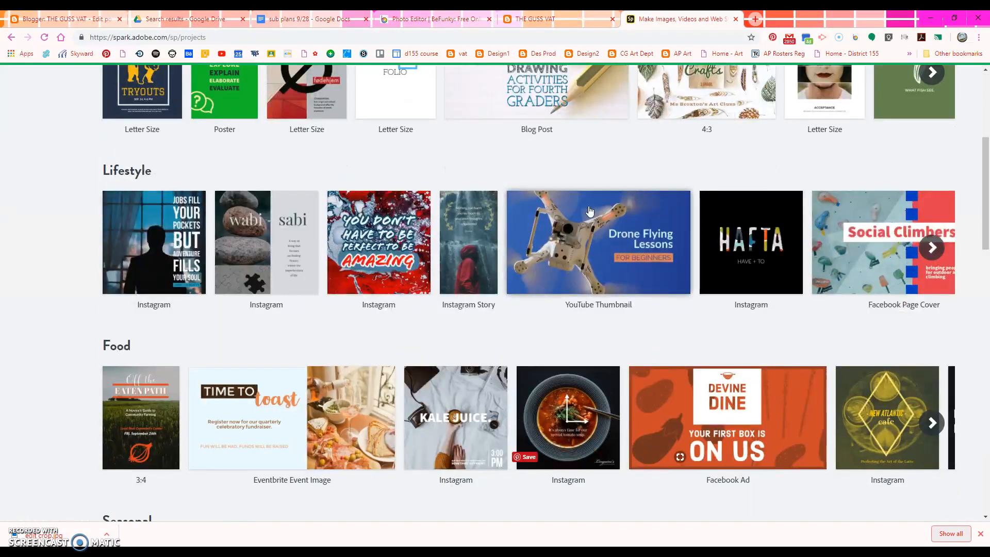
scroll(590, 210, "down", 3)
scroll(591, 210, "down", 2)
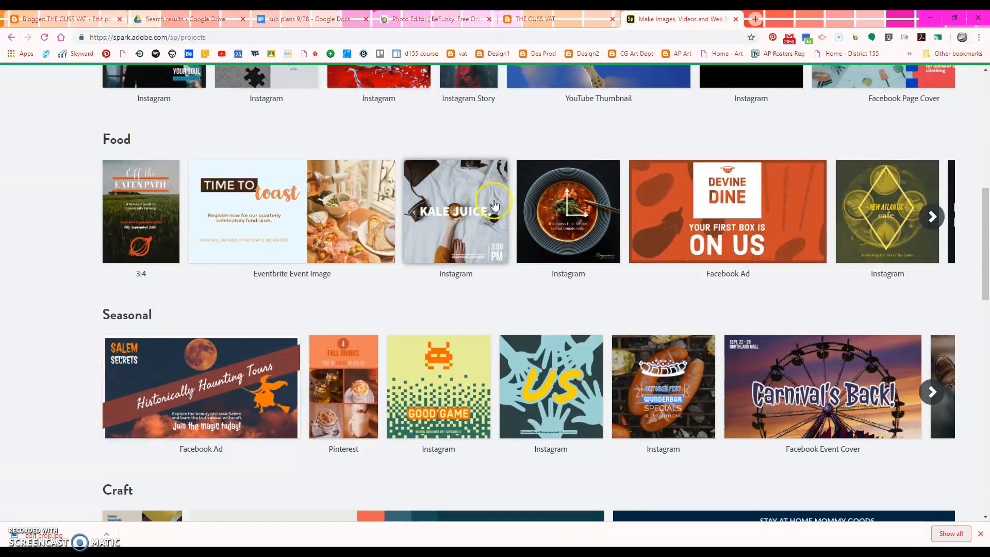
scroll(462, 213, "down", 1)
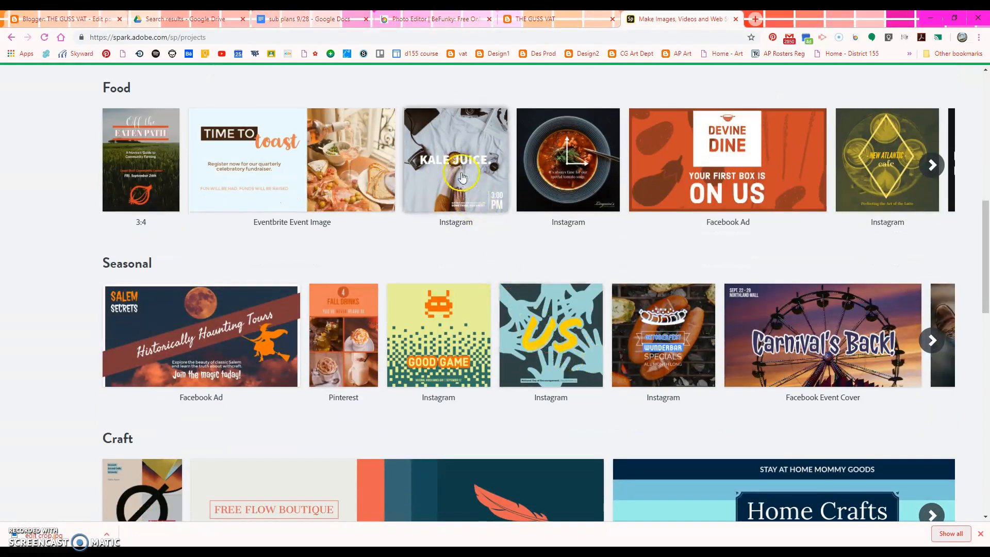
scroll(456, 207, "up", 1)
left_click(455, 227)
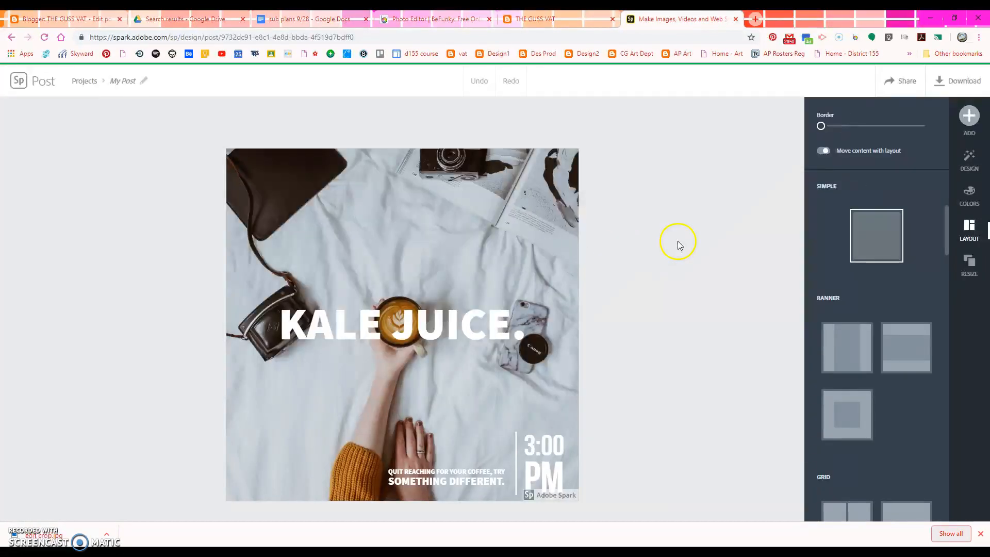
left_click(445, 325)
left_click(445, 325)
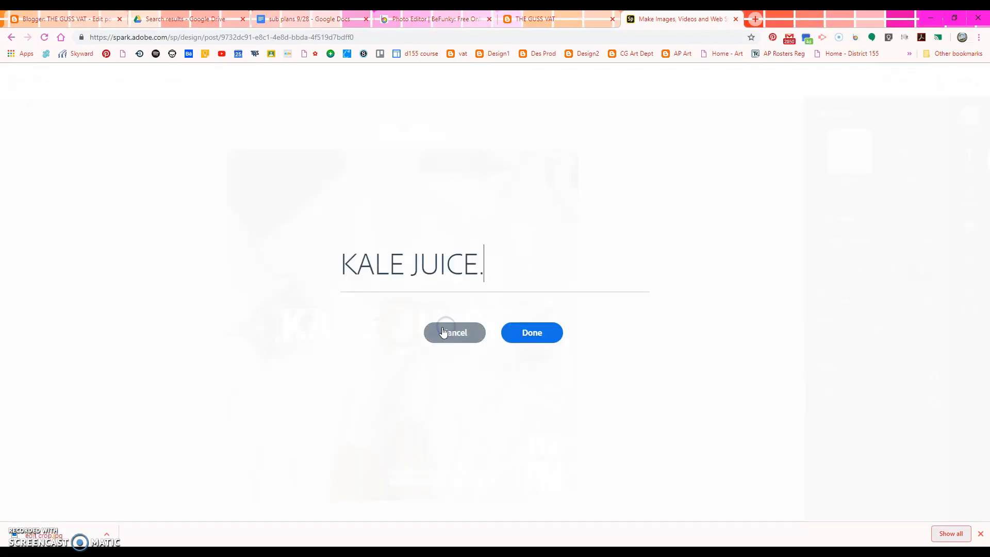
left_click(522, 333)
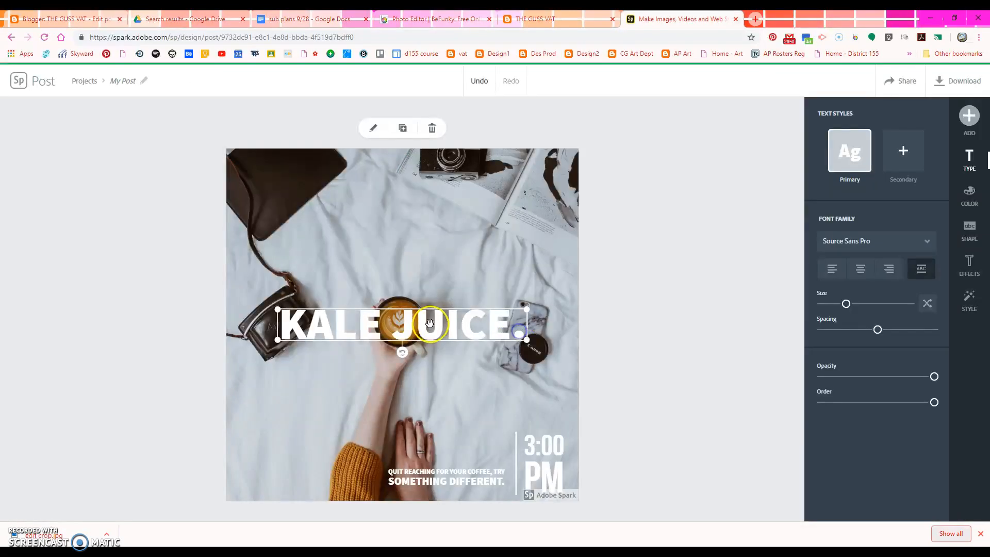
left_click(466, 251)
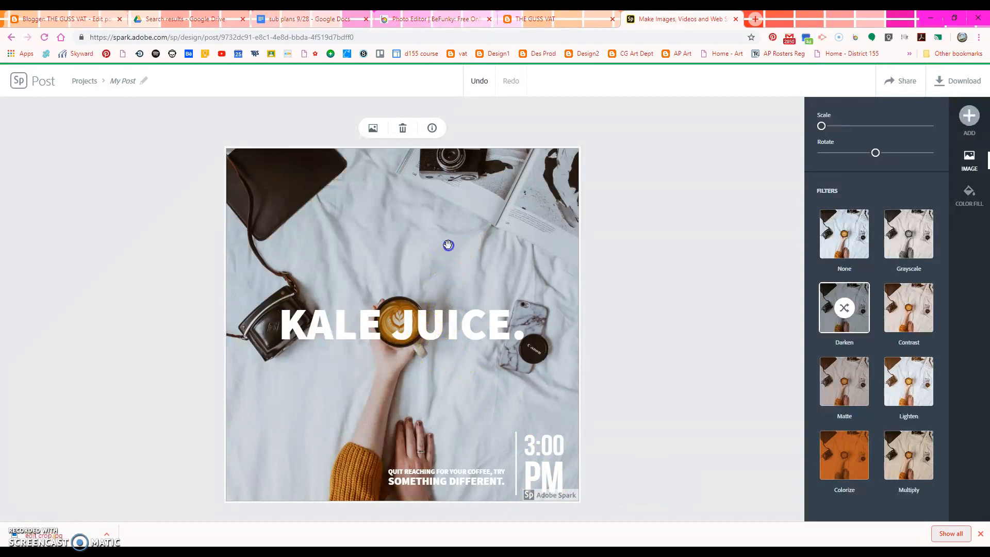
left_click(632, 216)
left_click(448, 223)
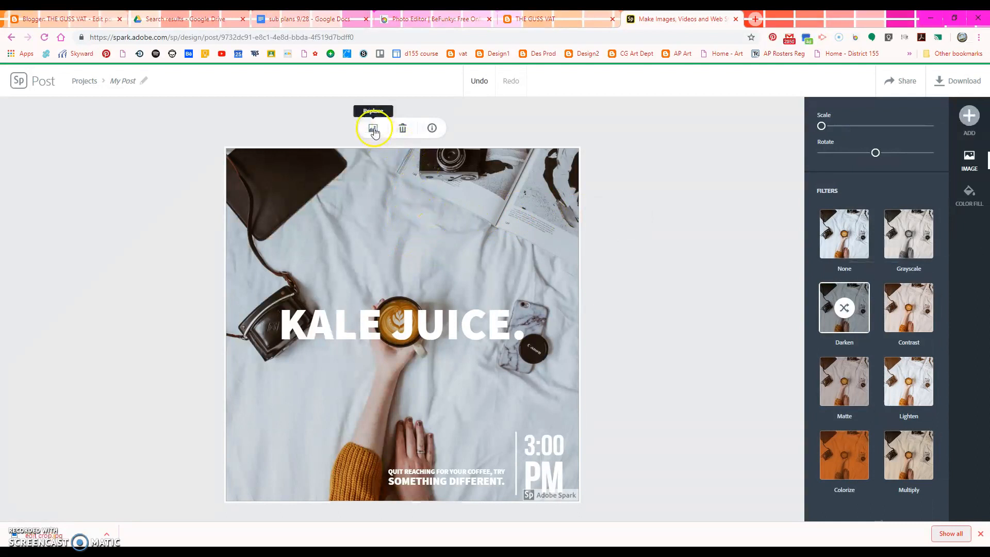
left_click(374, 128)
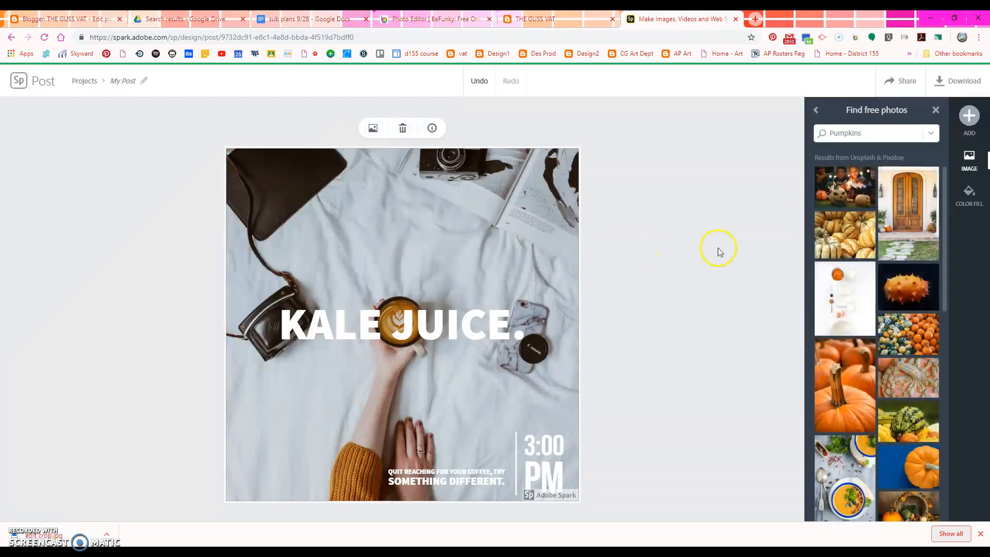
left_click(968, 116)
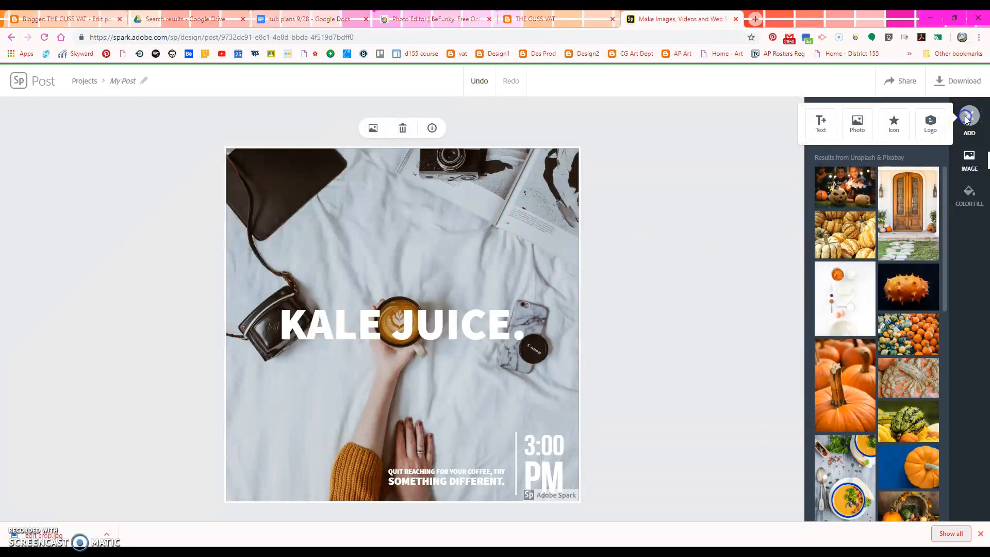
left_click(969, 153)
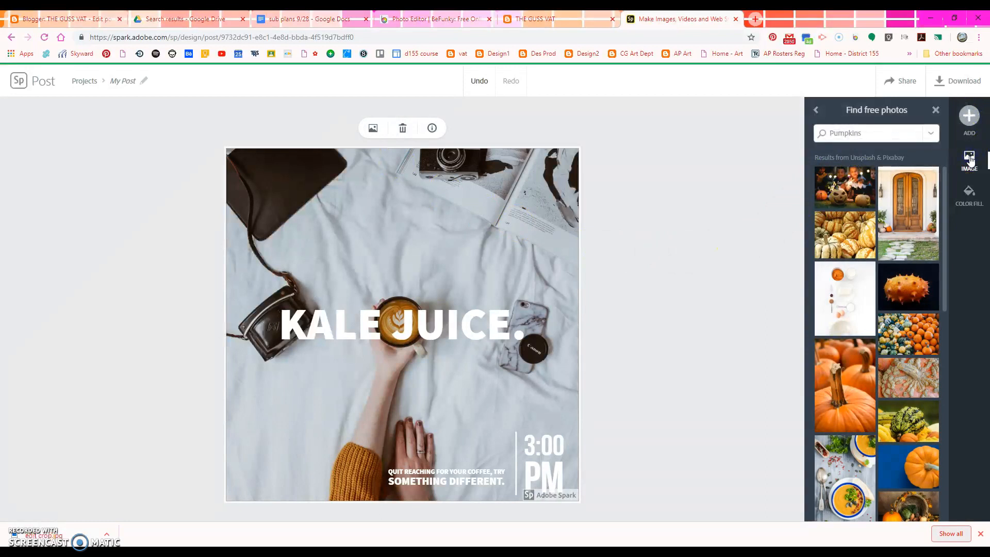
- Start uploading a photo to the design and browse My Drive to the scav hunt pics folder inside VAT fall 2018
left_click(969, 117)
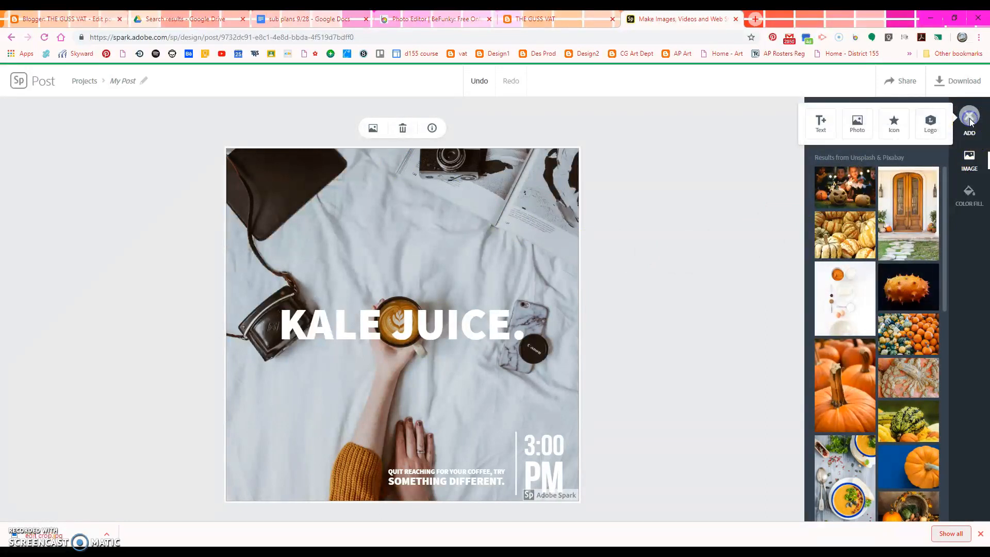
left_click(857, 124)
left_click(877, 149)
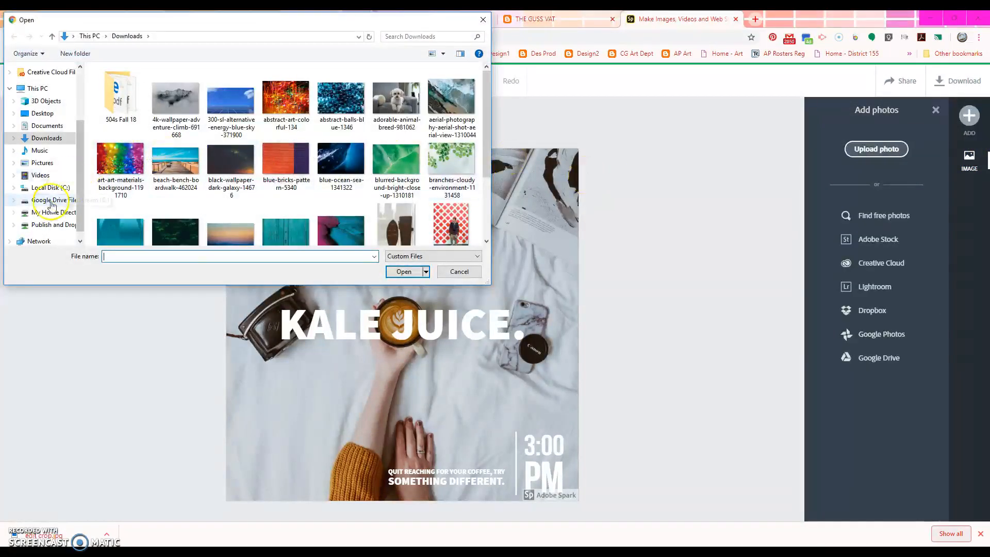
left_click(51, 201)
left_click(135, 85)
double_click(136, 85)
scroll(147, 145, "down", 10)
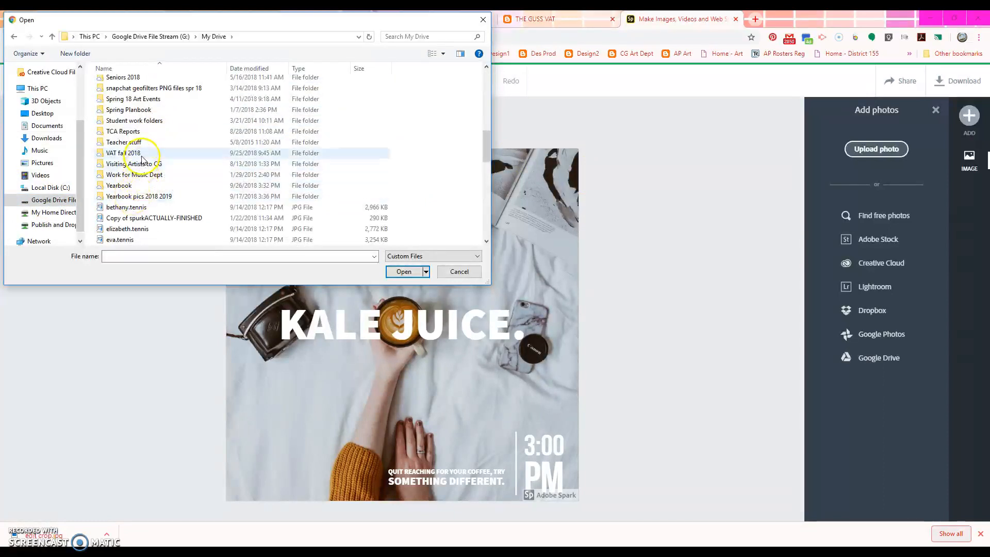
double_click(142, 156)
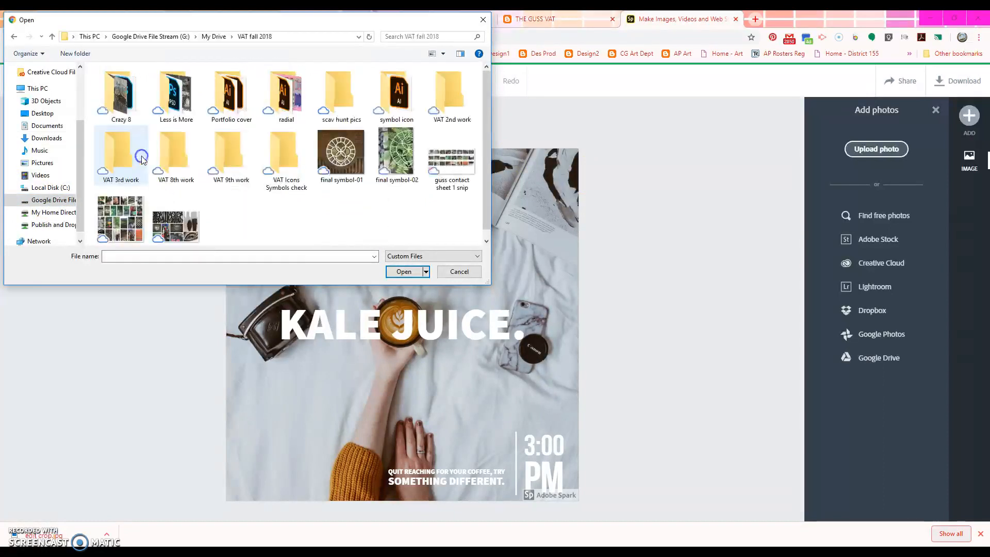
double_click(333, 91)
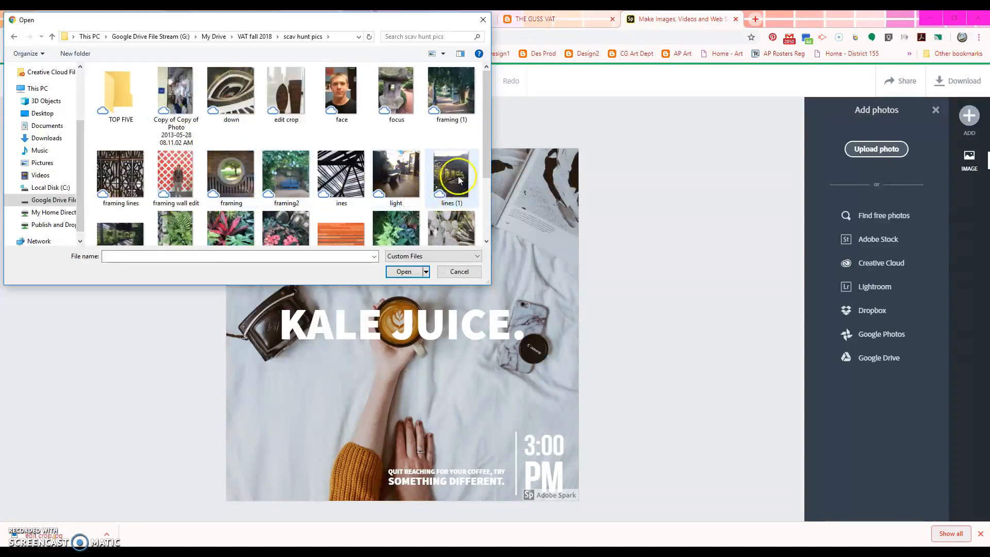
- Add the shadows photo from the scav hunt pics folder to the design
scroll(274, 195, "down", 1)
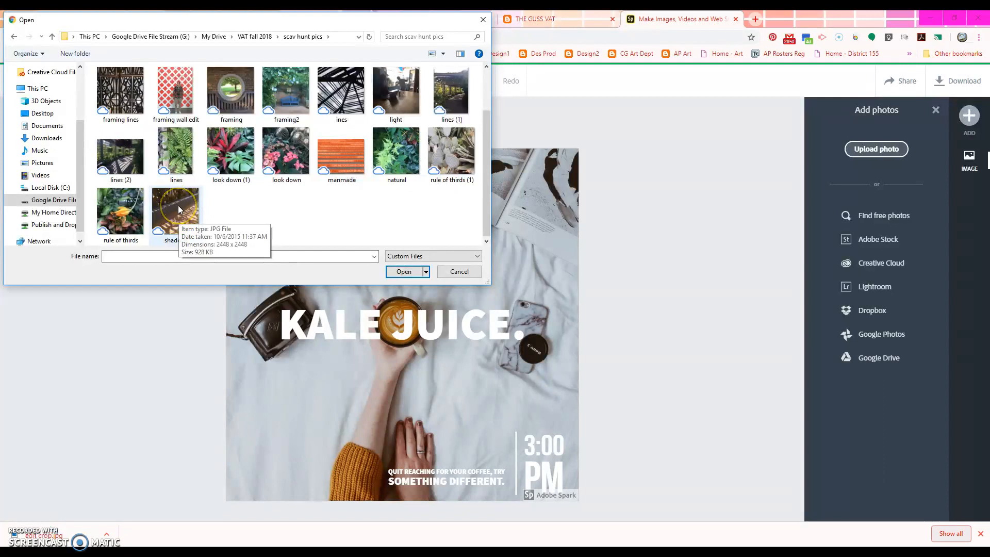
left_click(175, 207)
left_click(333, 110)
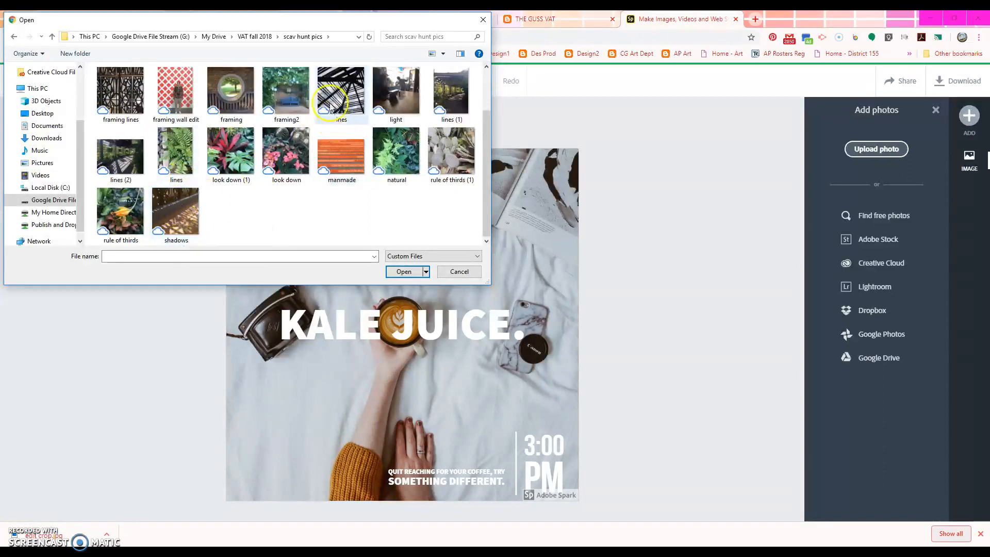
double_click(175, 210)
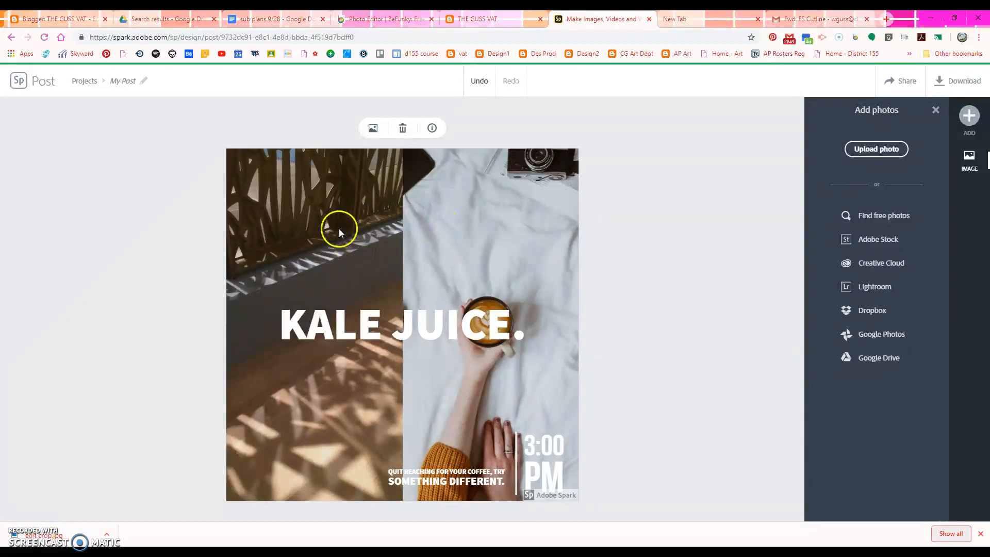
- Delete the section holding the template's coffee photo, leaving the shadows photo as the only image section
left_click(473, 218)
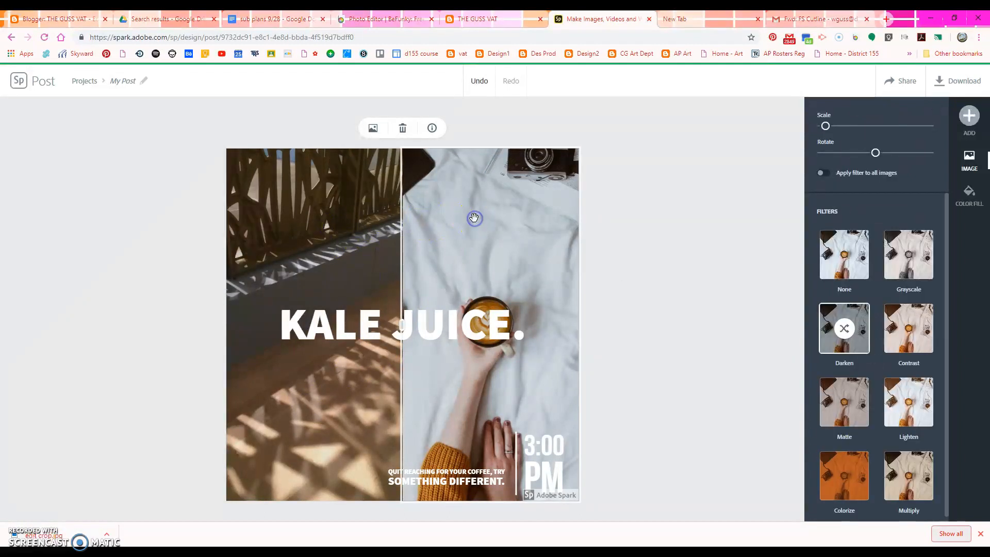
left_click(403, 127)
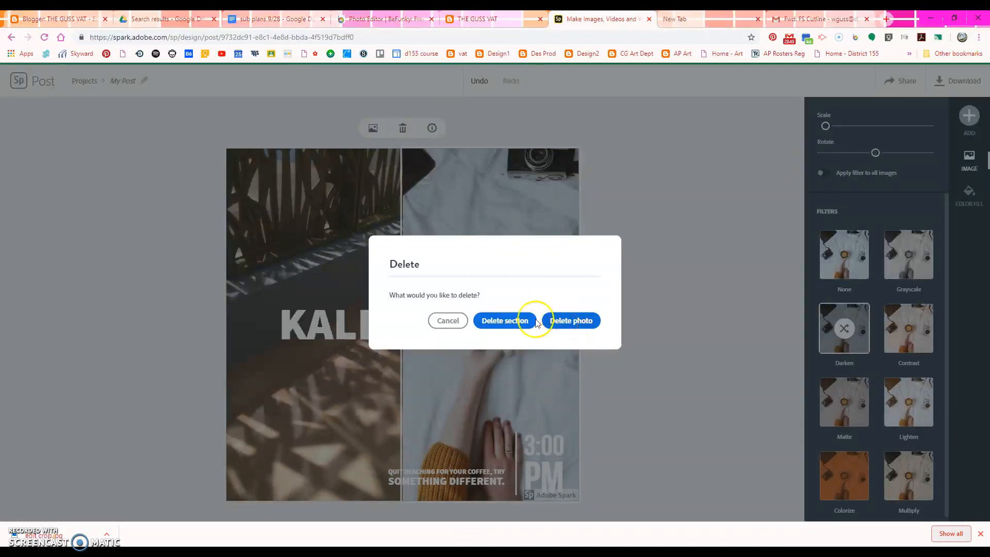
left_click(508, 319)
- Try the Matte, Contrast and Grayscale filters on the shadows photo, settling on Multiply
left_click(453, 264)
left_click_drag(453, 264, 463, 239)
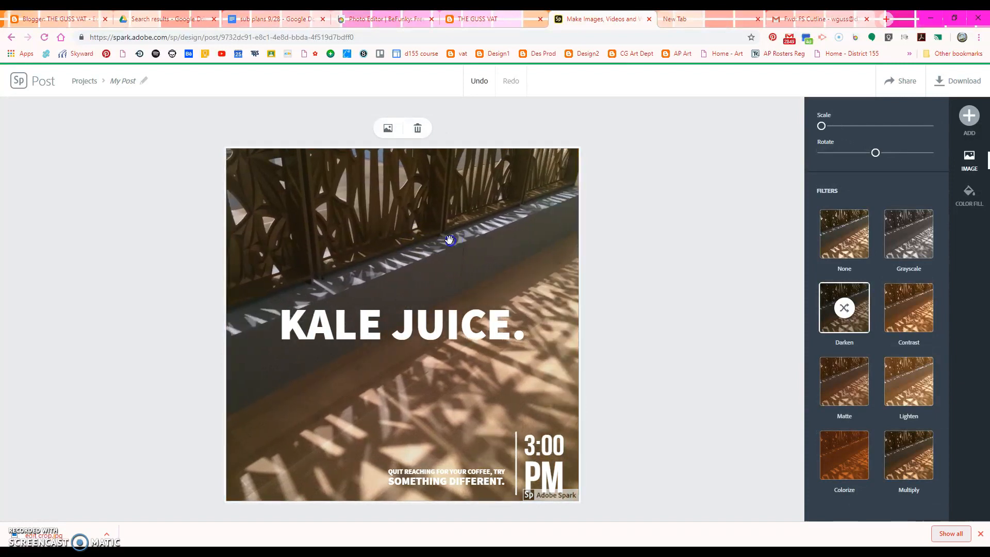
left_click(845, 384)
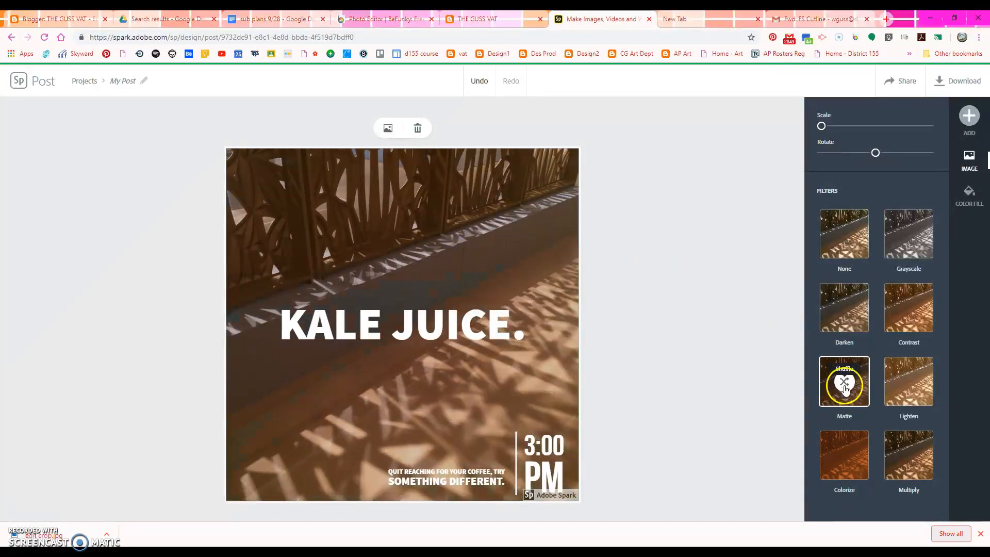
left_click(914, 305)
left_click(908, 233)
left_click(917, 443)
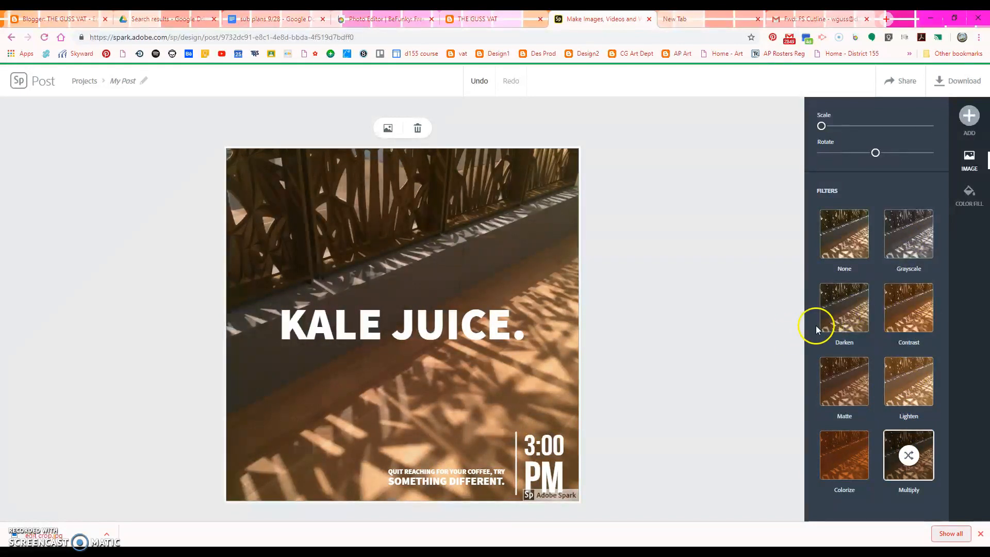
- Replace the KALE JUICE. heading text with SHADOWS
left_click(442, 327)
left_click(434, 324)
left_click(433, 324)
left_click_drag(494, 261, 320, 268)
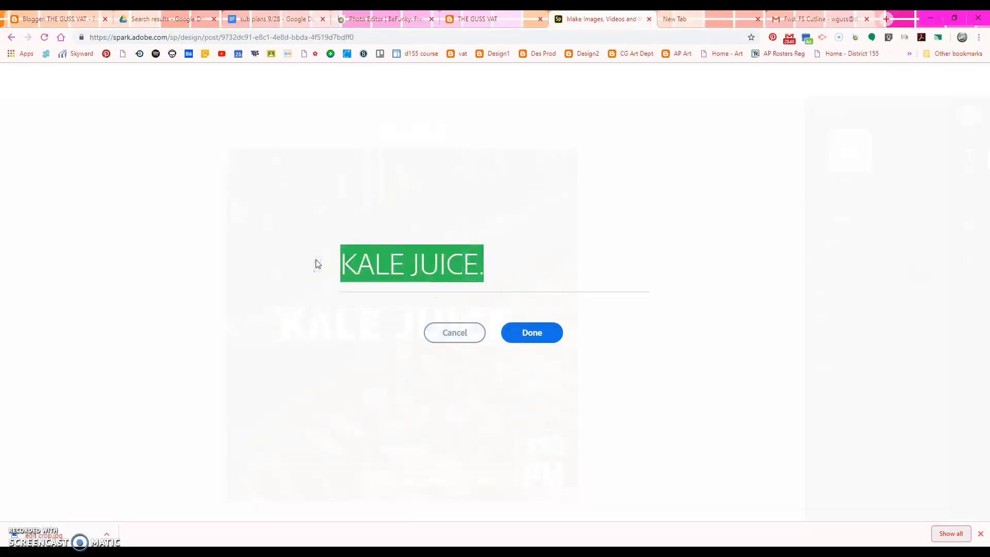
type("SHADOWS")
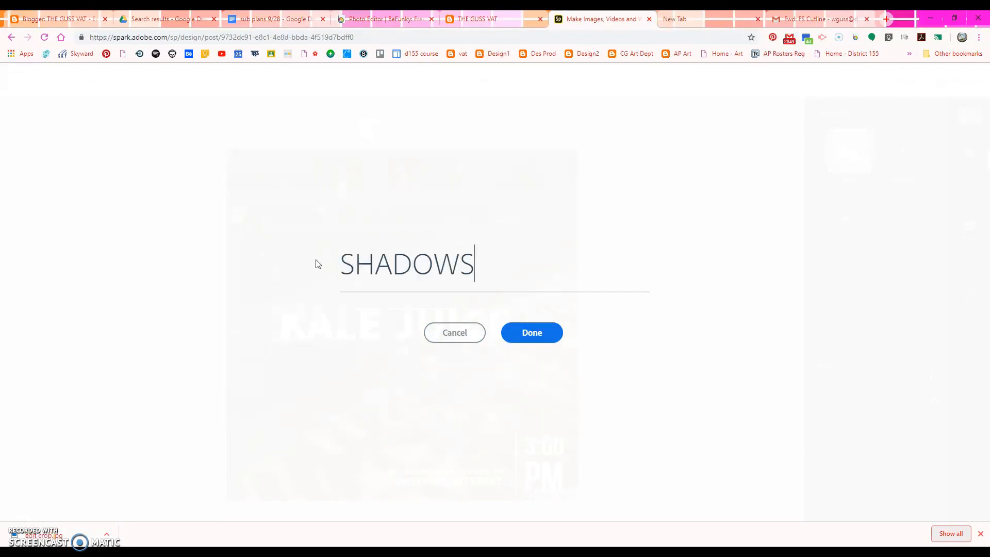
left_click(530, 333)
left_click(529, 333)
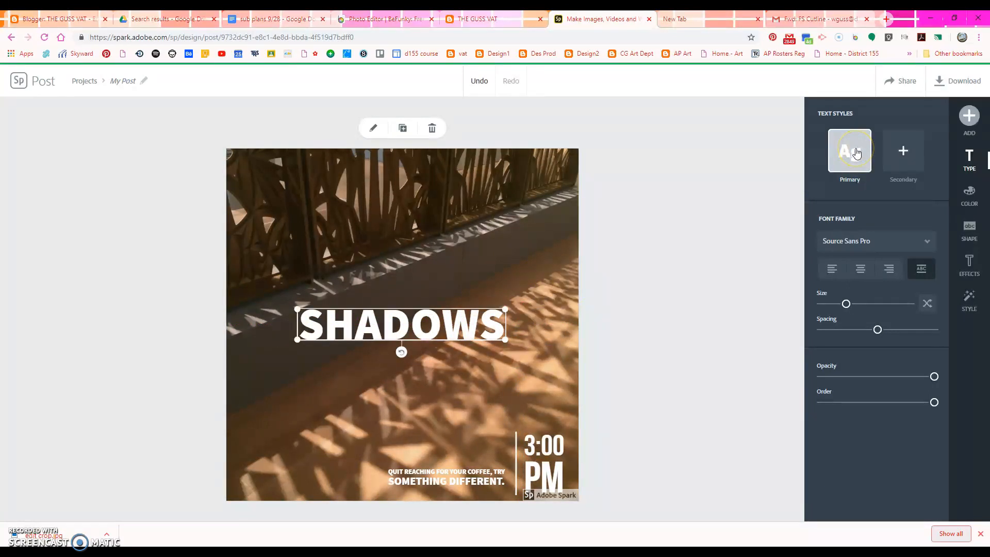
- Keep the SHADOWS heading in Source Sans Pro, enlarge it slightly and reduce its opacity a little
left_click(856, 240)
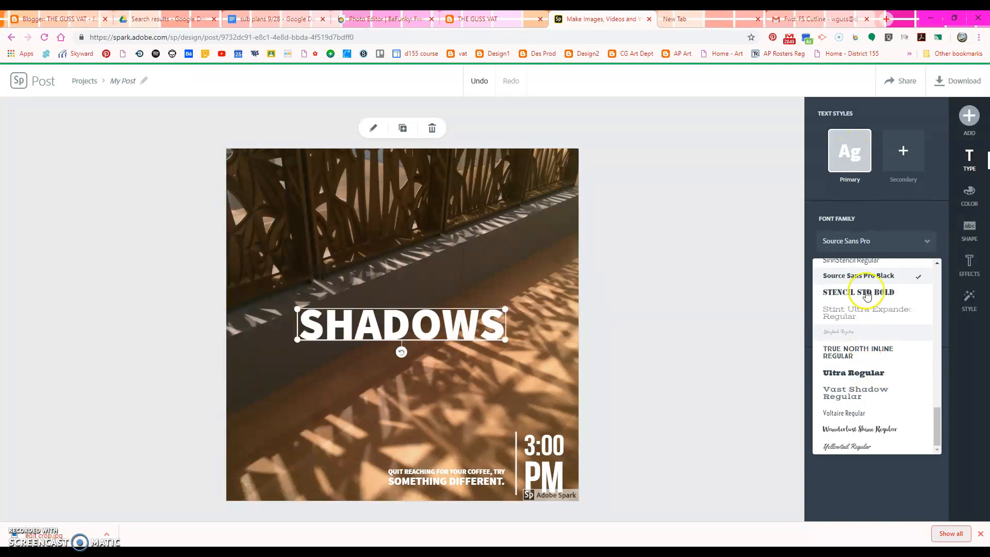
left_click(856, 241)
left_click_drag(842, 304, 877, 332)
left_click_drag(934, 376, 924, 394)
mouse_move(931, 401)
left_mouse_down()
mouse_move(900, 401)
mouse_move(927, 400)
left_mouse_up()
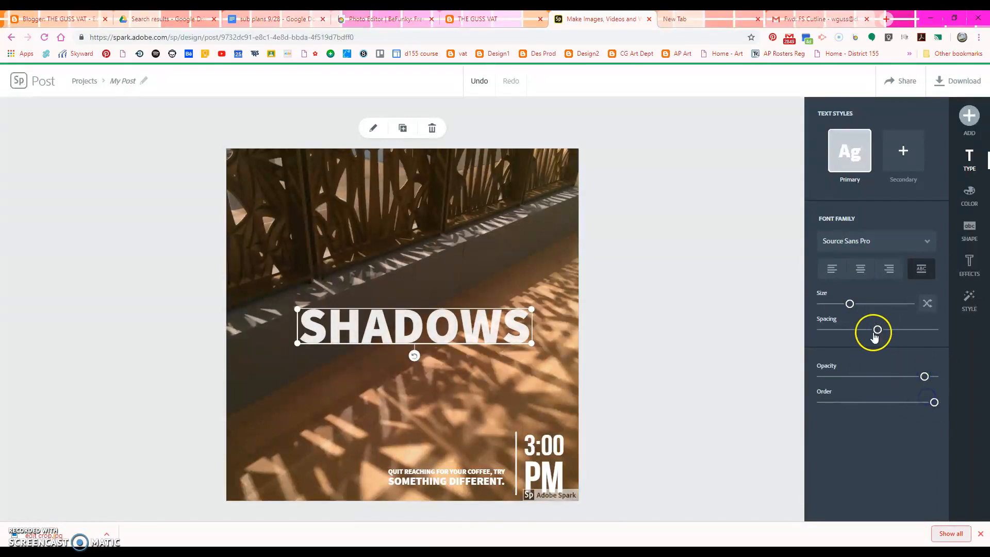
- Tilt the SHADOWS heading to run along the dark wall and change its font to Monoton
left_click_drag(424, 329, 415, 361)
mouse_move(408, 339)
left_mouse_down()
mouse_move(392, 308)
mouse_move(399, 336)
left_mouse_up()
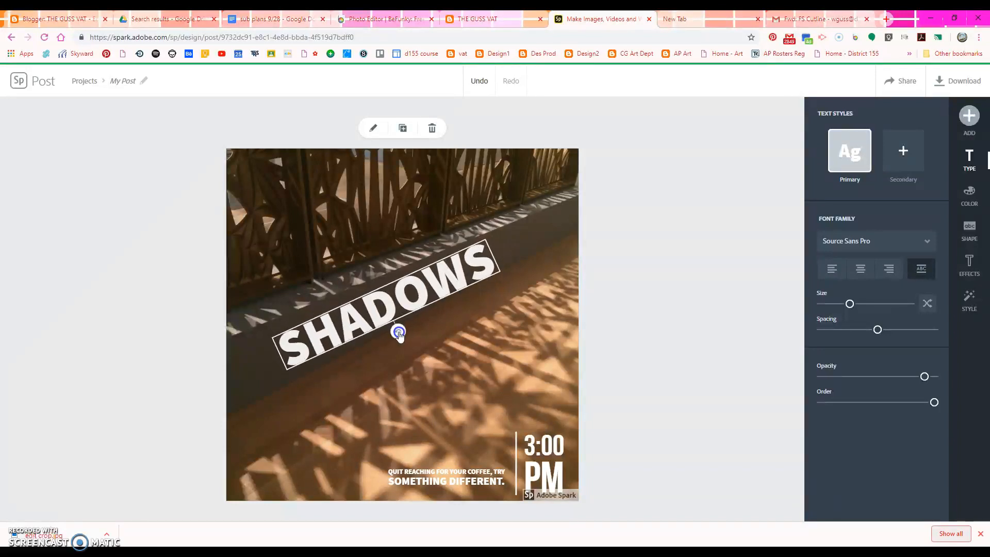
left_click(866, 239)
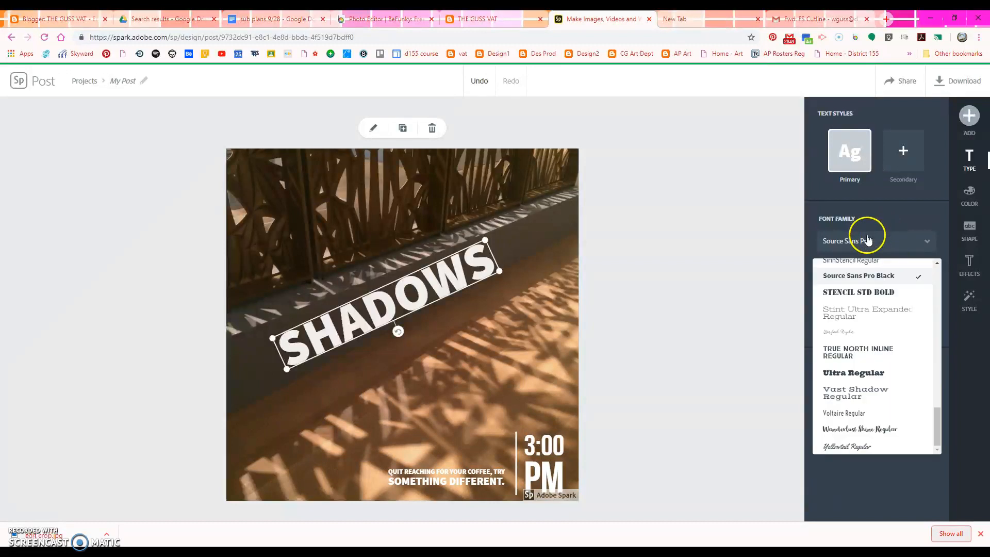
scroll(876, 340, "up", 3)
scroll(875, 340, "up", 5)
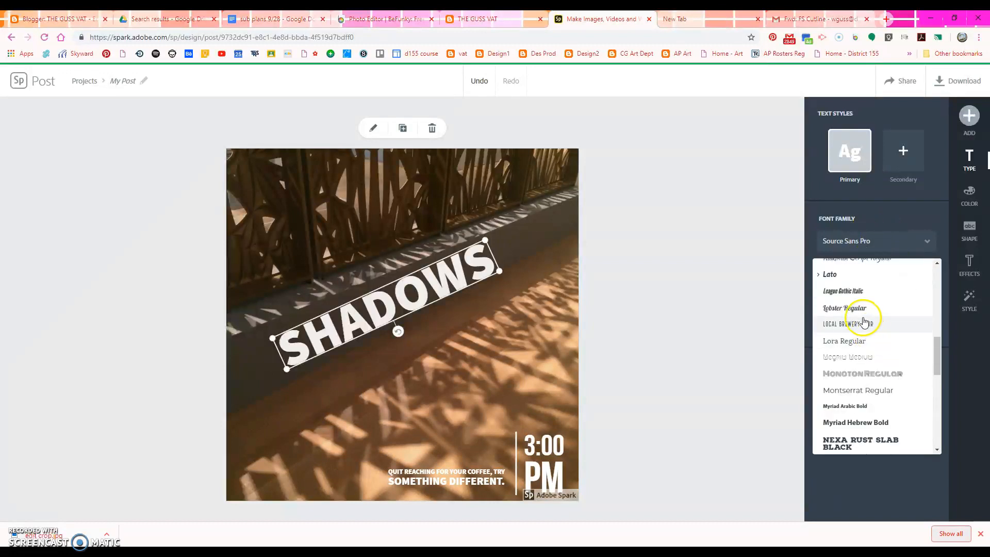
left_click(864, 324)
left_click(851, 292)
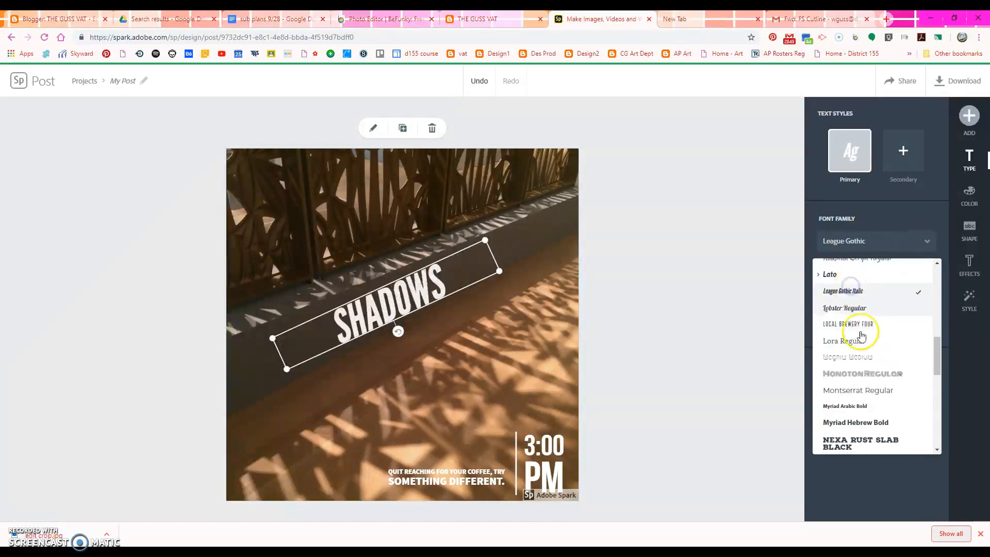
left_click(857, 374)
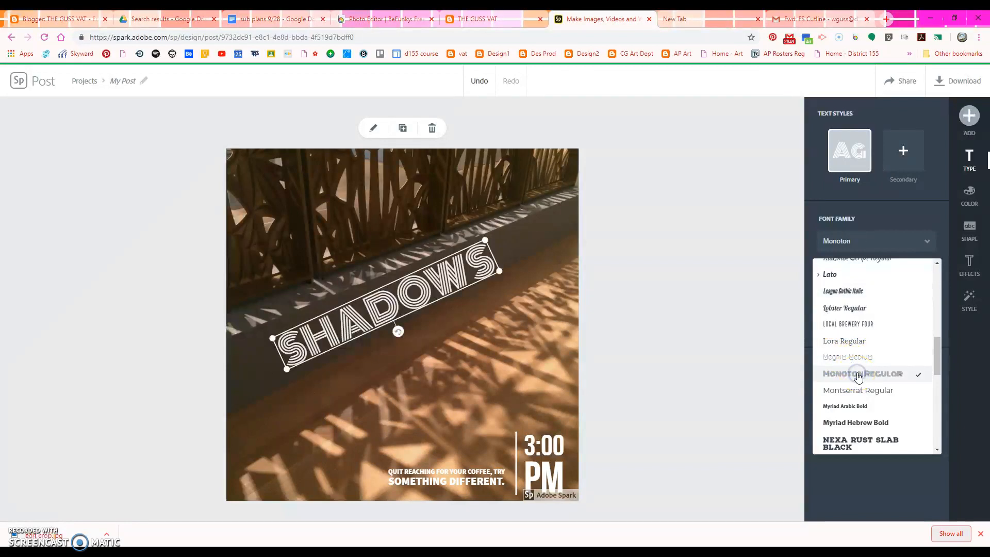
left_click_drag(398, 331, 399, 334)
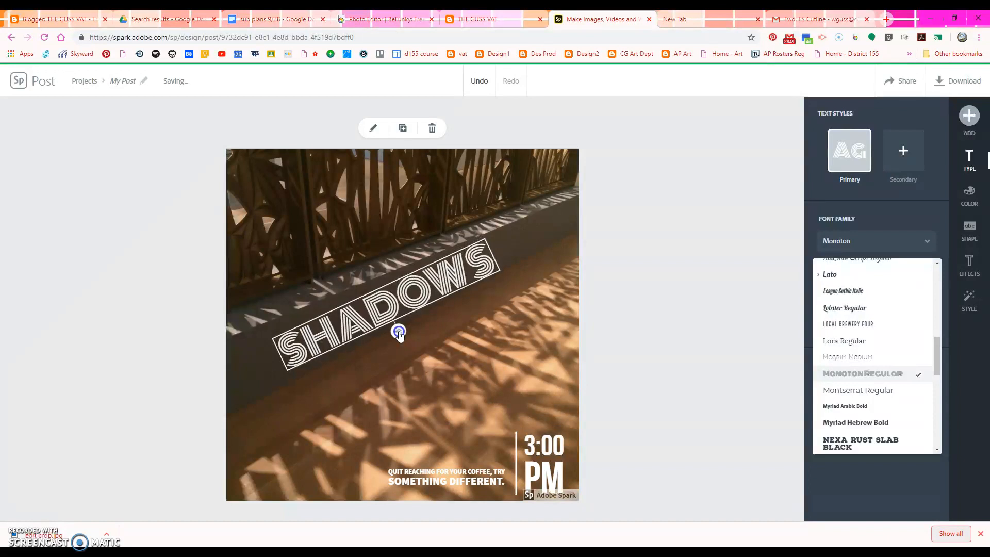
left_click(769, 254)
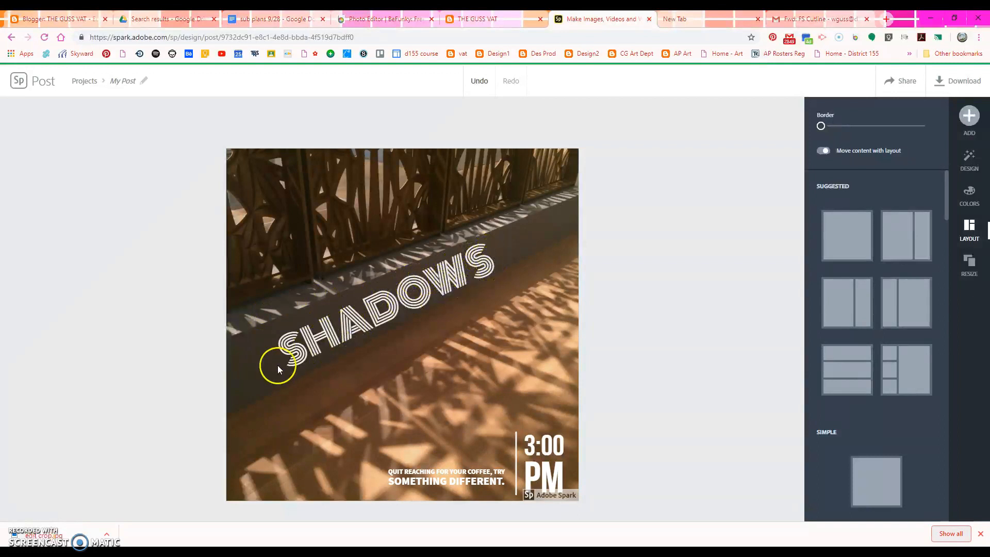
- Try grey, blue and orange colors on the SHADOWS heading, settling on the suggested pale yellow
left_click(361, 291)
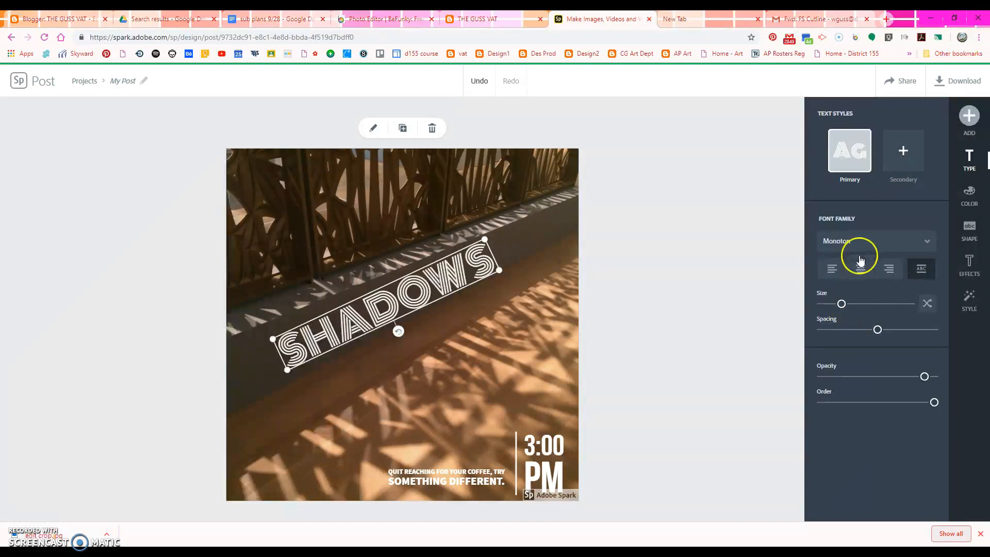
left_click(969, 195)
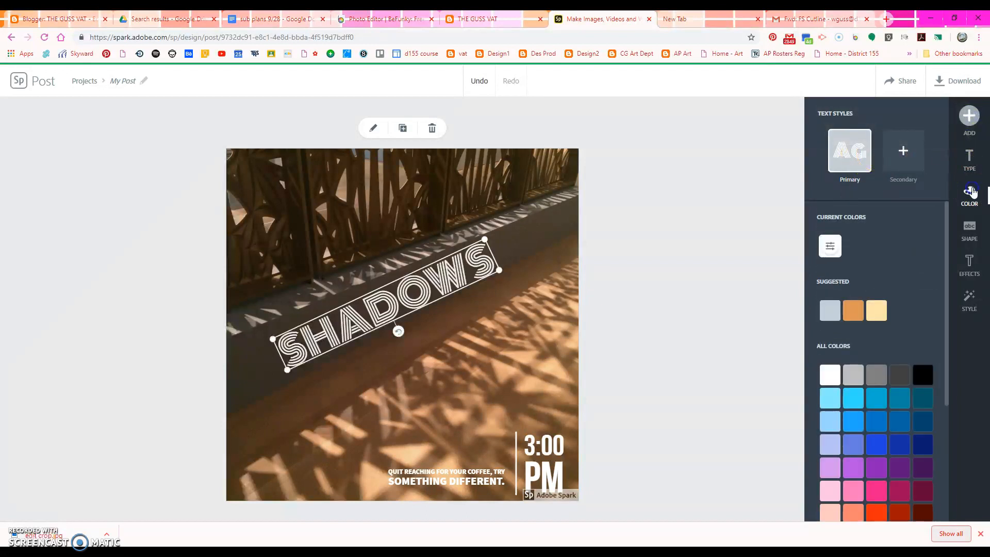
left_click(879, 371)
left_click(883, 398)
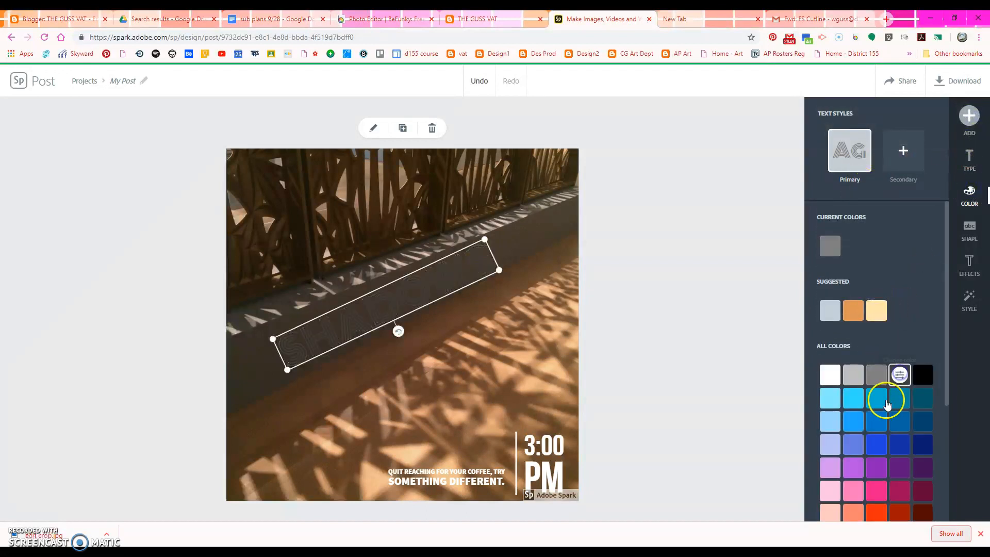
left_click(900, 421)
left_click(921, 422)
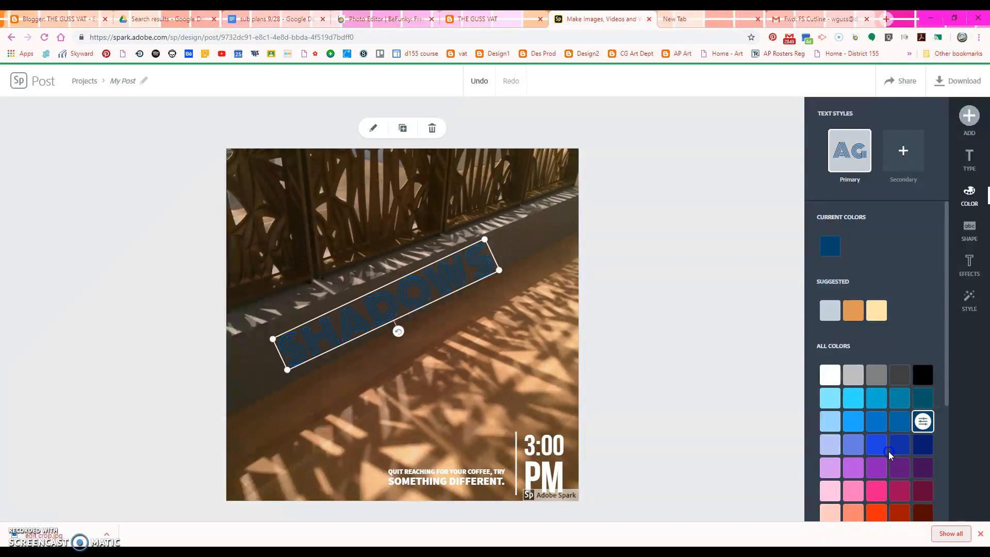
left_click(854, 308)
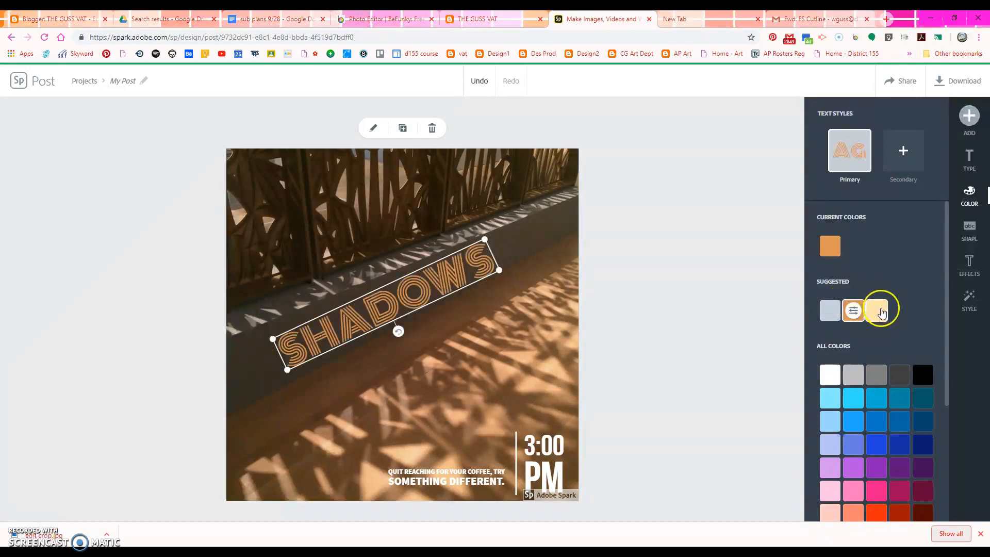
left_click(882, 312)
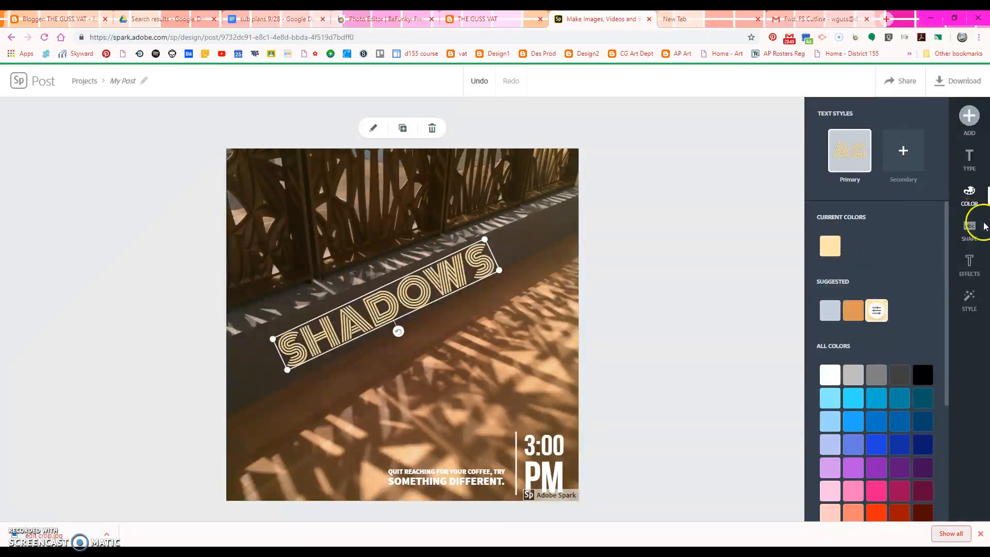
- Apply the Shadow text effect to the SHADOWS heading
left_click(969, 229)
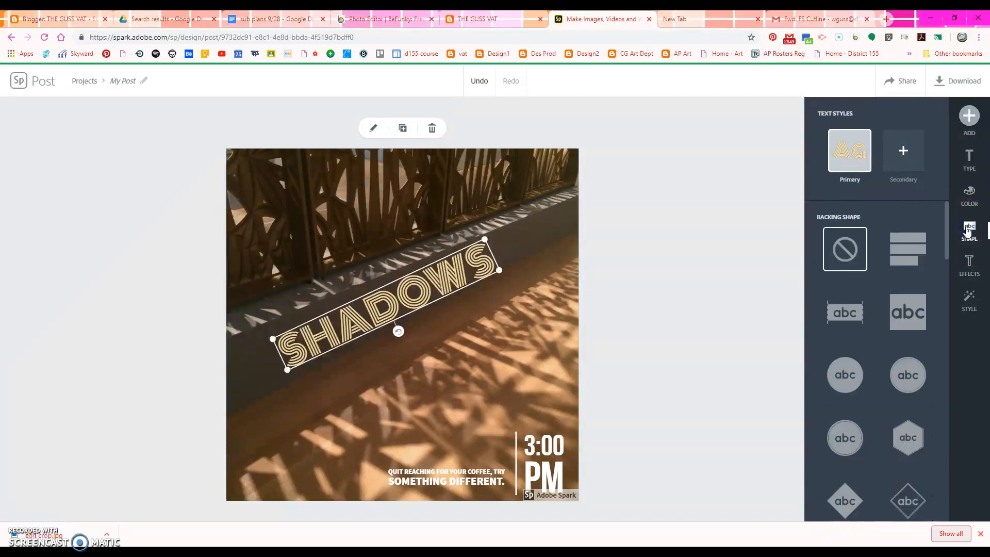
left_click(970, 263)
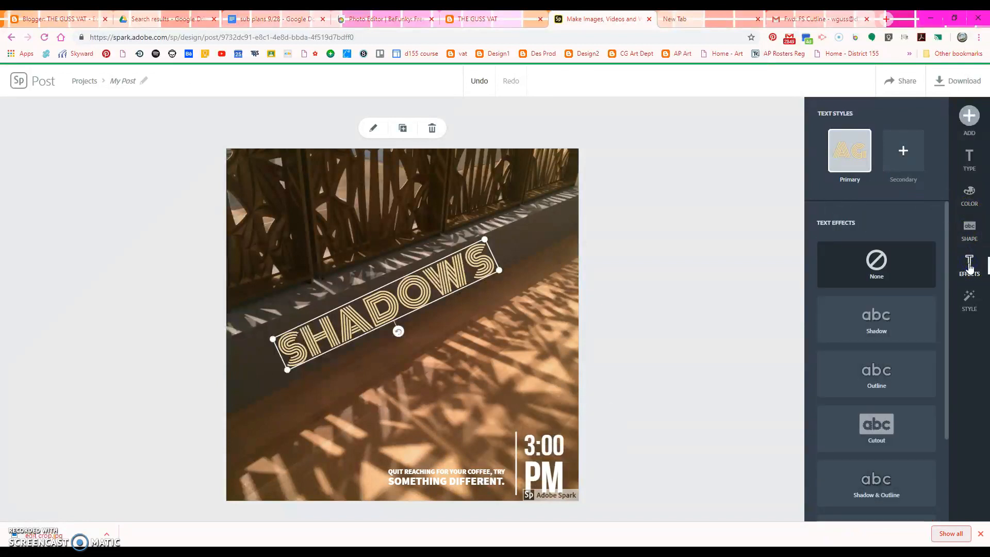
left_click(895, 329)
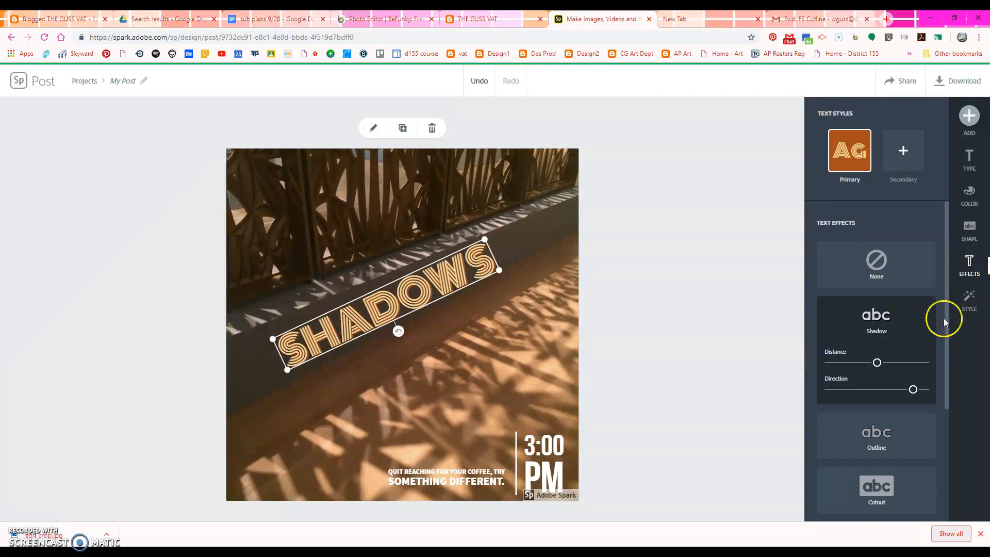
- Try suggested text styles on the SHADOWS heading and undo them all, back to the pale yellow Monoton lettering with its shadow
left_click(969, 298)
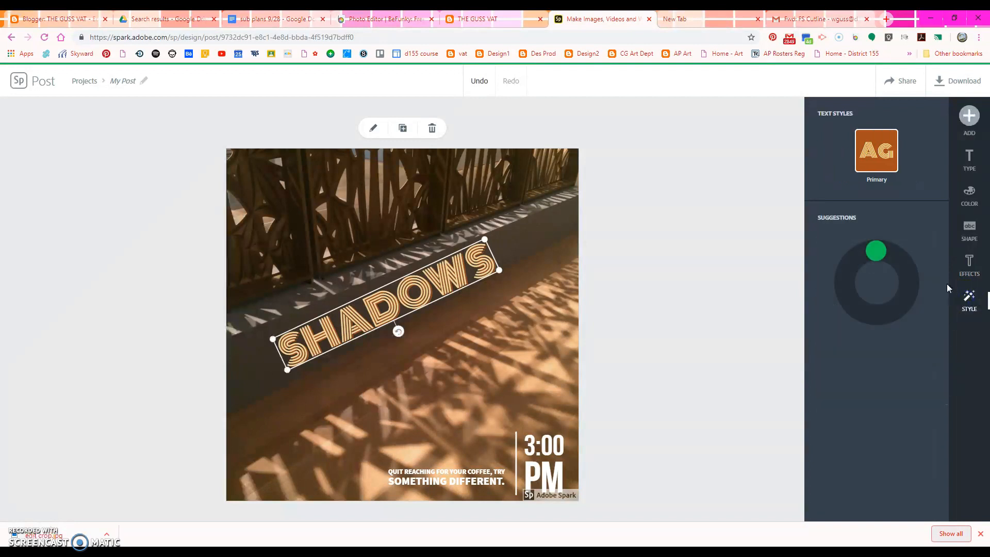
left_click_drag(880, 257, 863, 277)
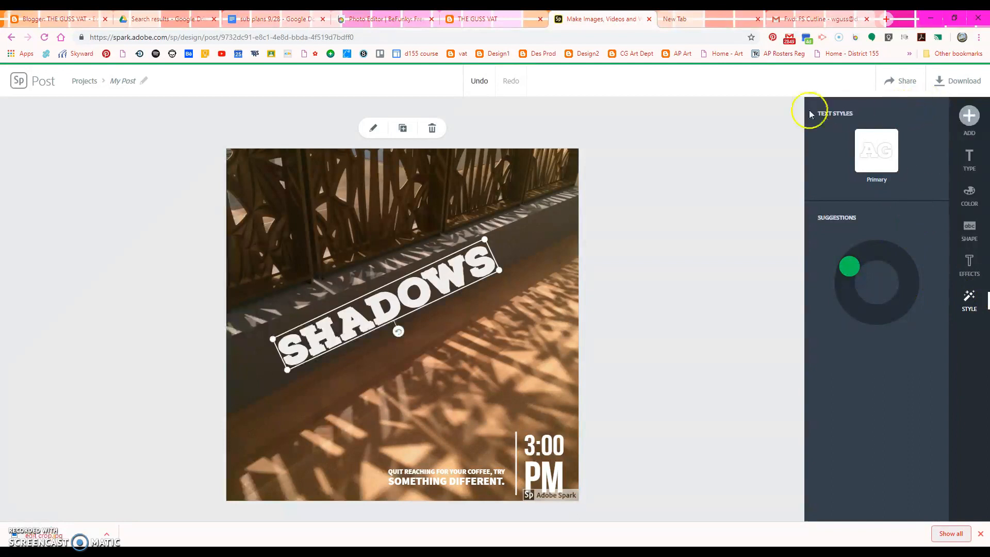
left_click(478, 80)
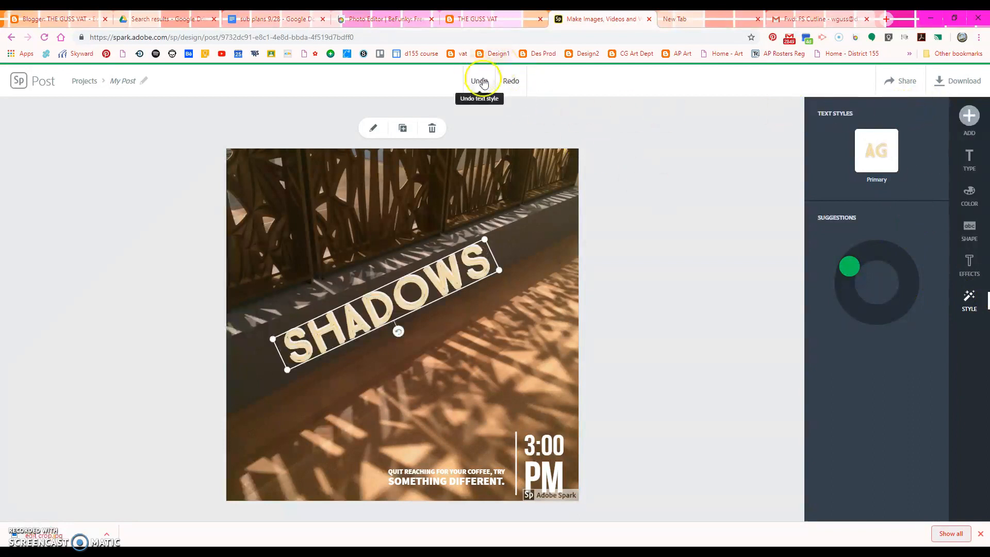
left_click(482, 82)
left_click(483, 82)
left_click(483, 84)
left_click(483, 85)
left_click(484, 87)
left_click(484, 86)
left_click(484, 86)
left_click(483, 86)
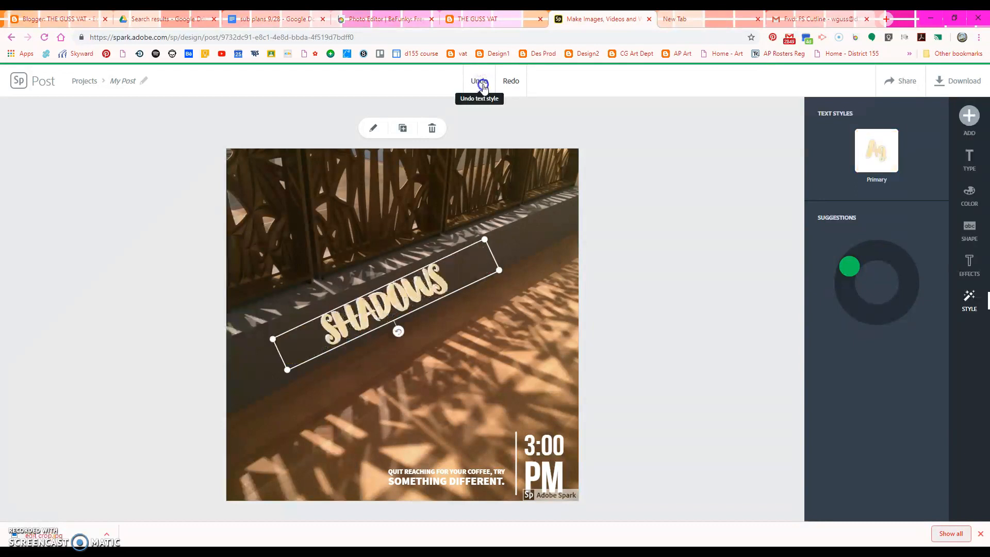
left_click(484, 86)
left_click(484, 86)
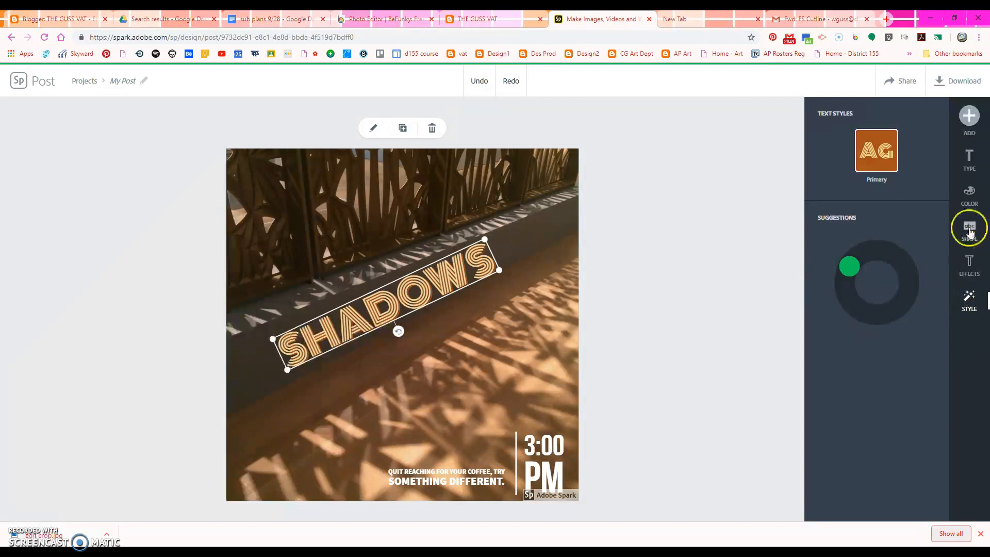
- Color the SHADOWS heading with the suggested light blue-grey and orange pair and reduce its opacity
left_click(969, 194)
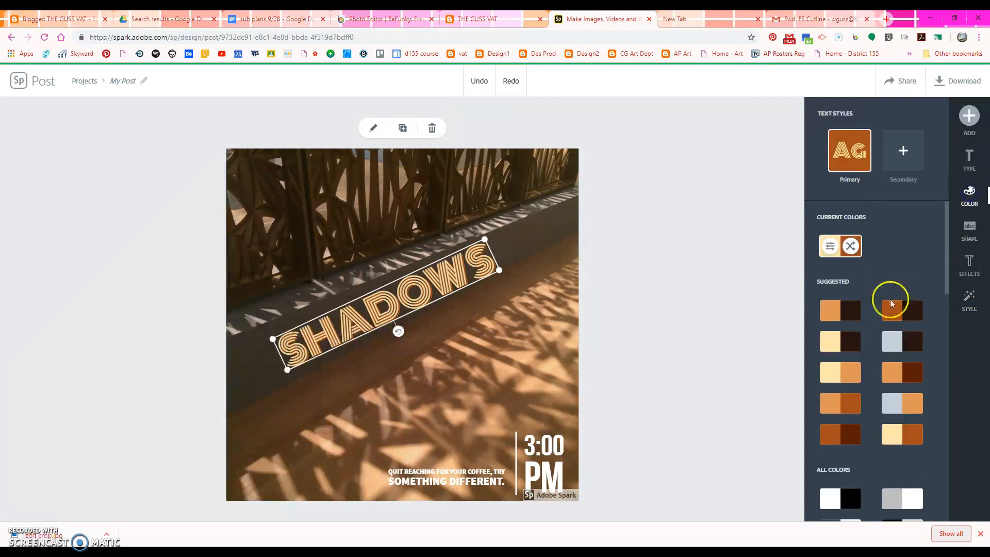
left_click(895, 402)
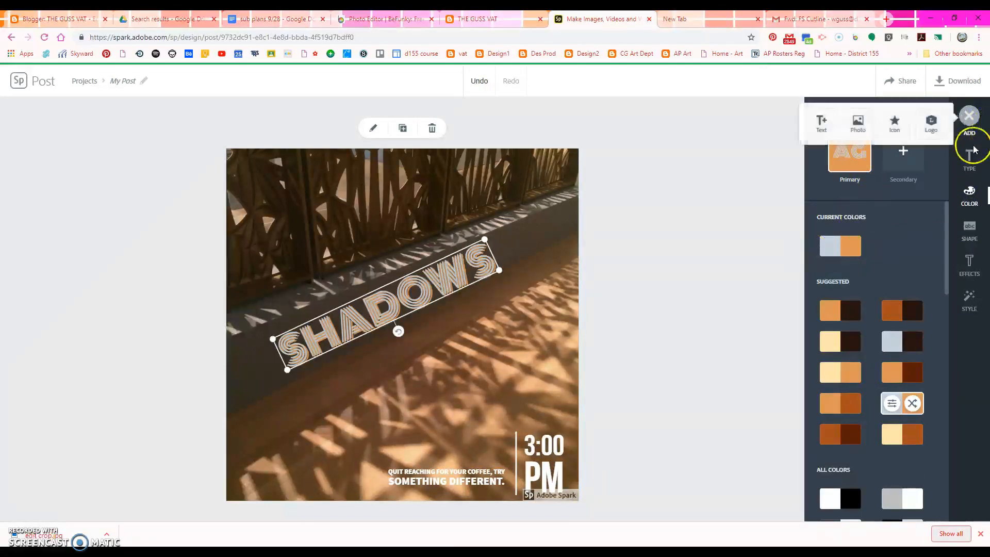
left_click(969, 157)
left_click_drag(925, 377, 887, 382)
left_click(882, 379)
- Delete the template's coffee tagline, the 3:00 PM text and the vertical line icon beside it
left_click(466, 474)
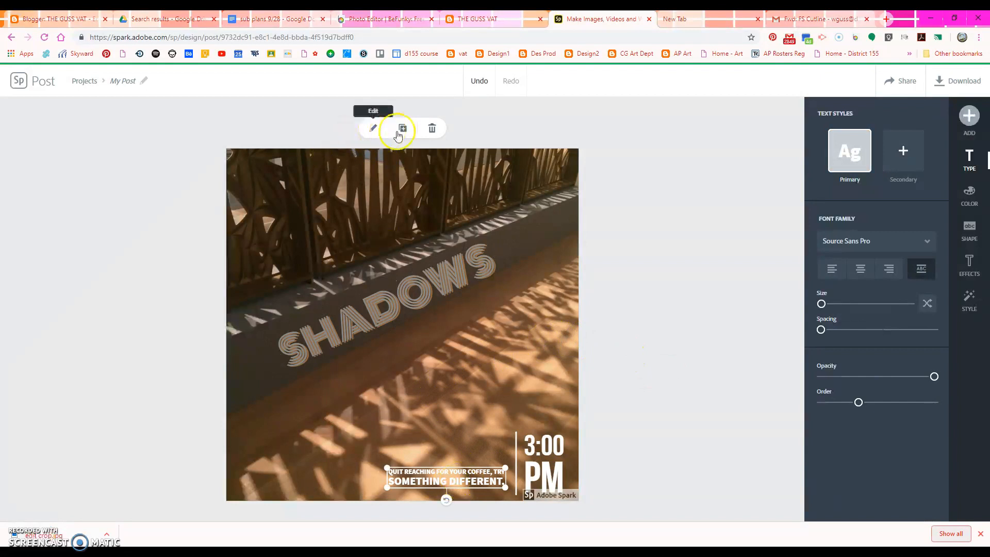
left_click(433, 128)
left_click(541, 447)
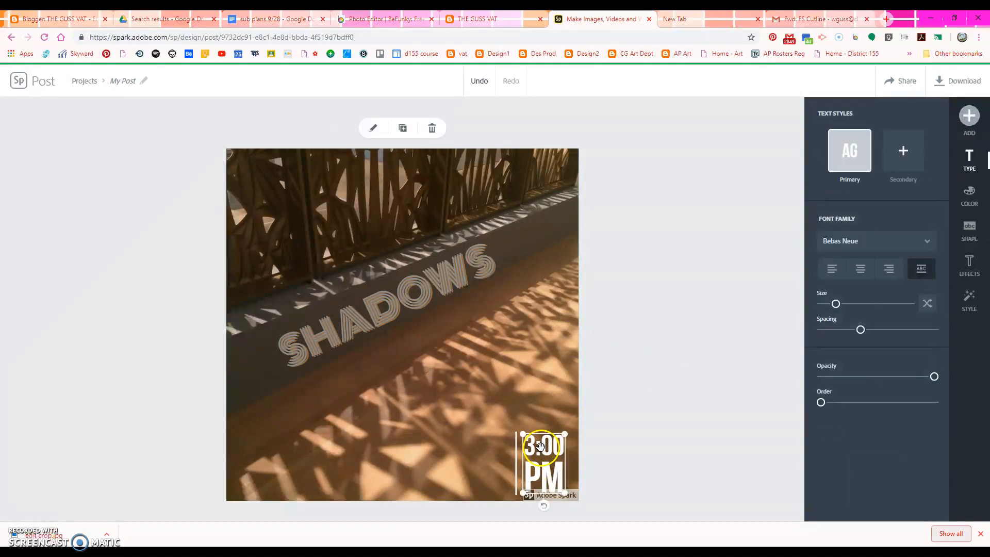
key("Delete")
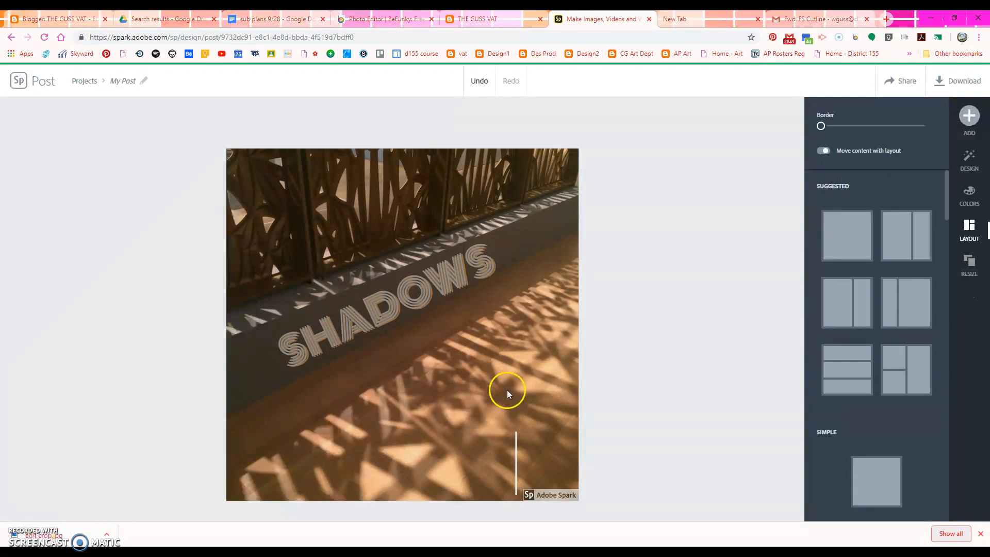
left_click(515, 446)
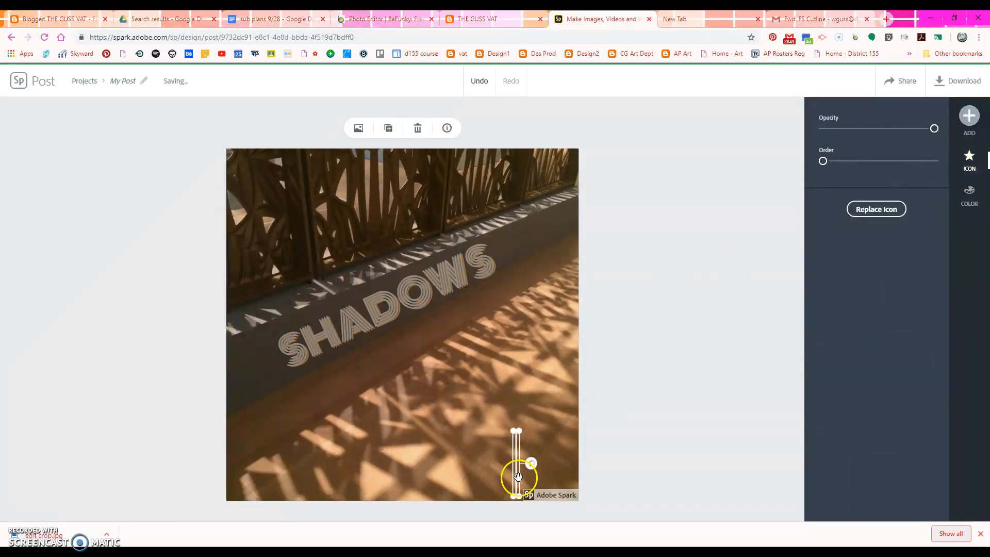
key("Delete")
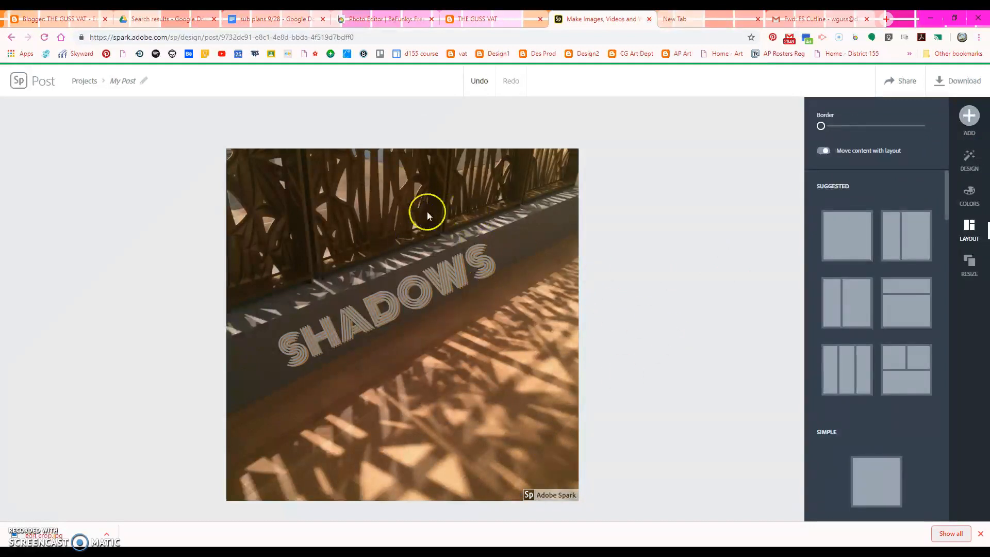
- Download the finished post and locate My Post (1) in the Downloads folder in File Explorer
left_click(963, 81)
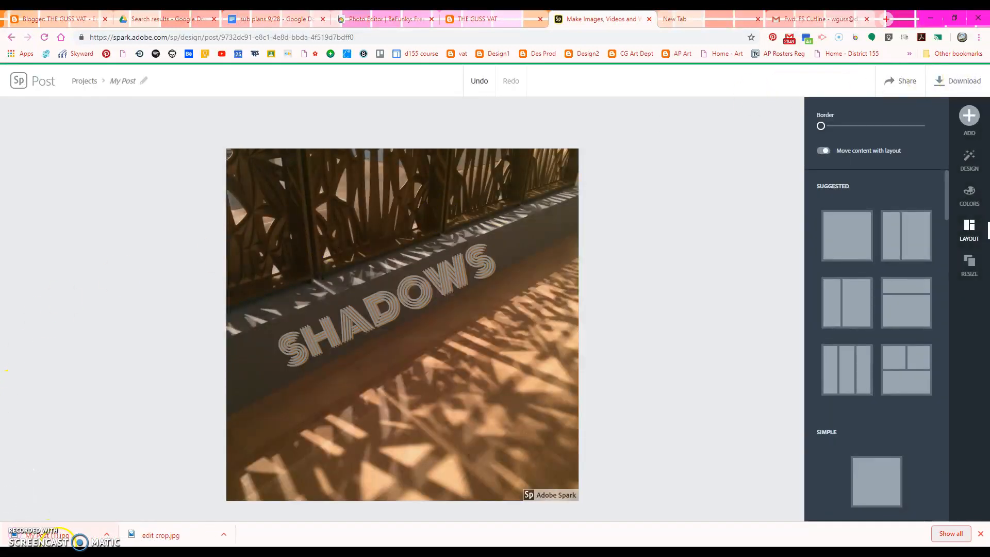
left_click(81, 538)
scroll(126, 237, "up", 7)
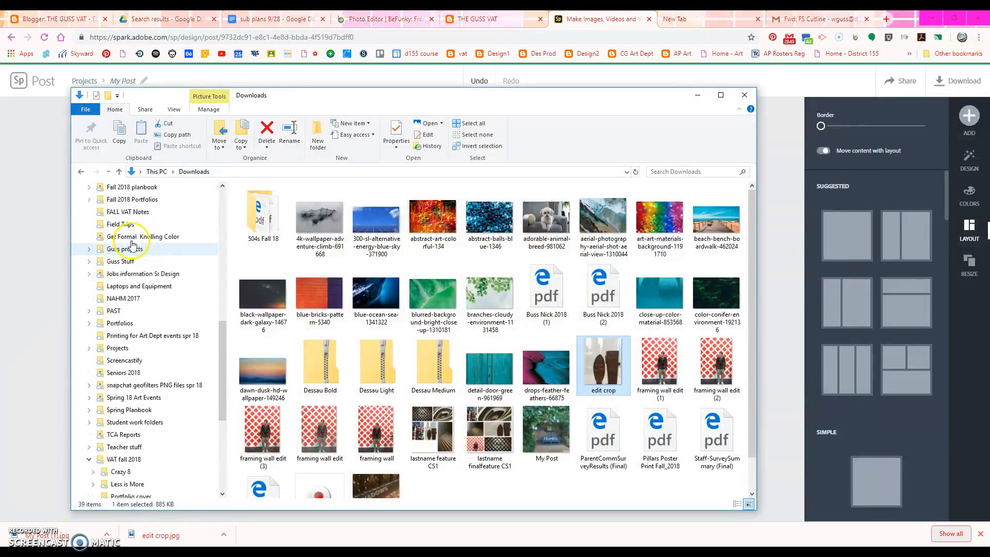
left_click_drag(228, 297, 227, 215)
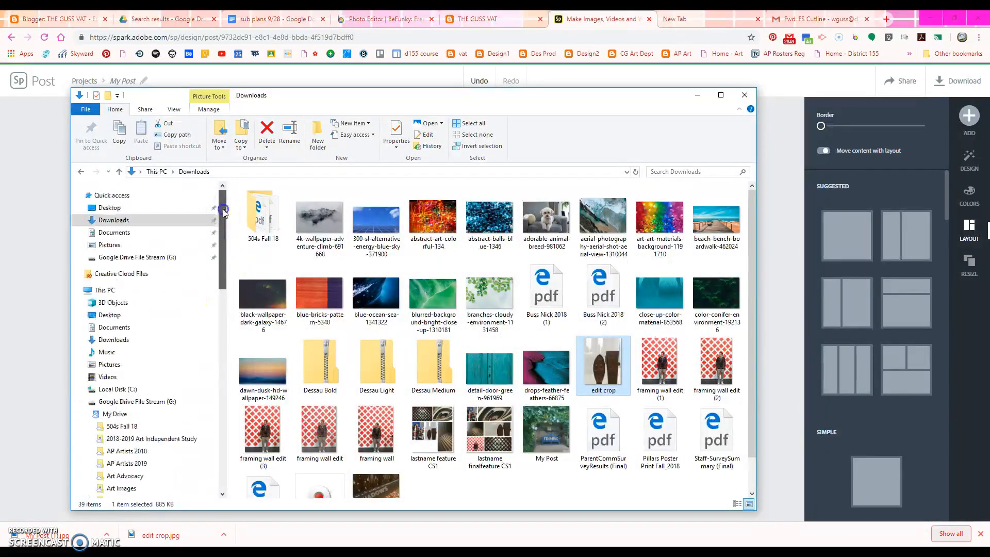
left_click(119, 221)
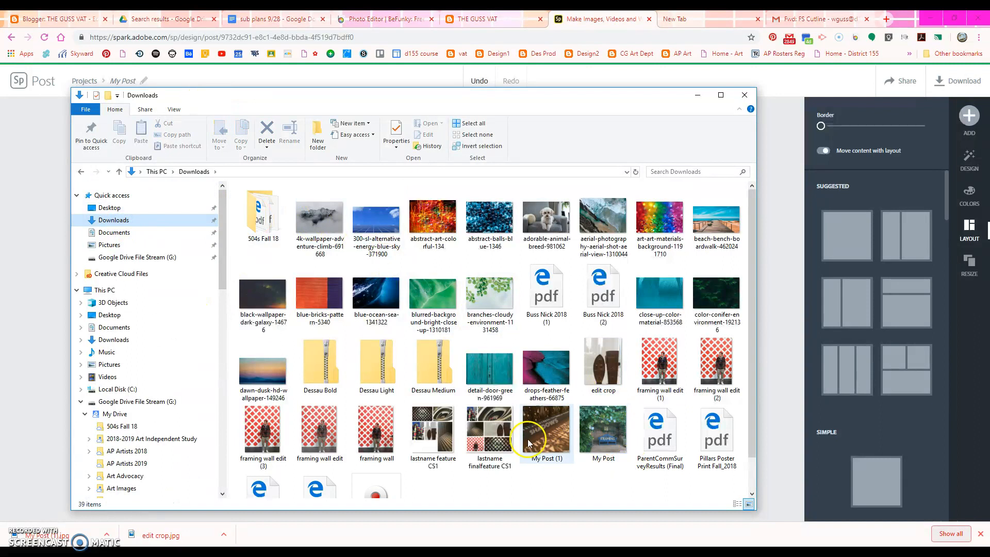
left_click_drag(542, 429, 176, 486)
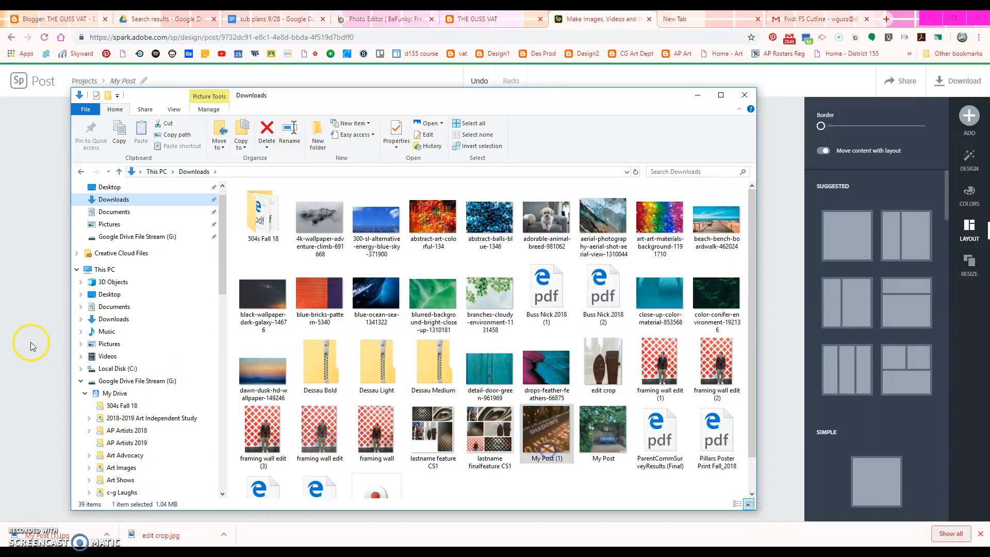
left_click(30, 342)
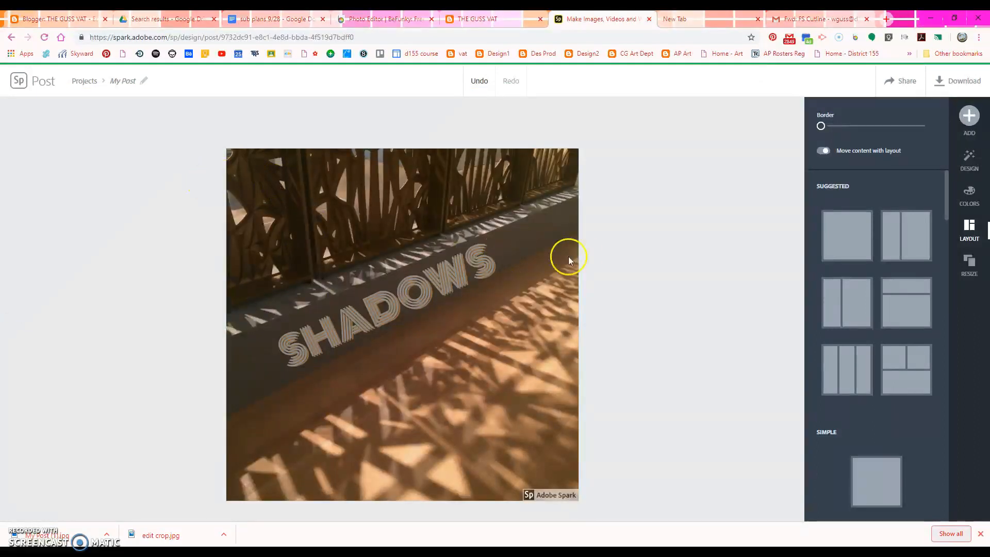